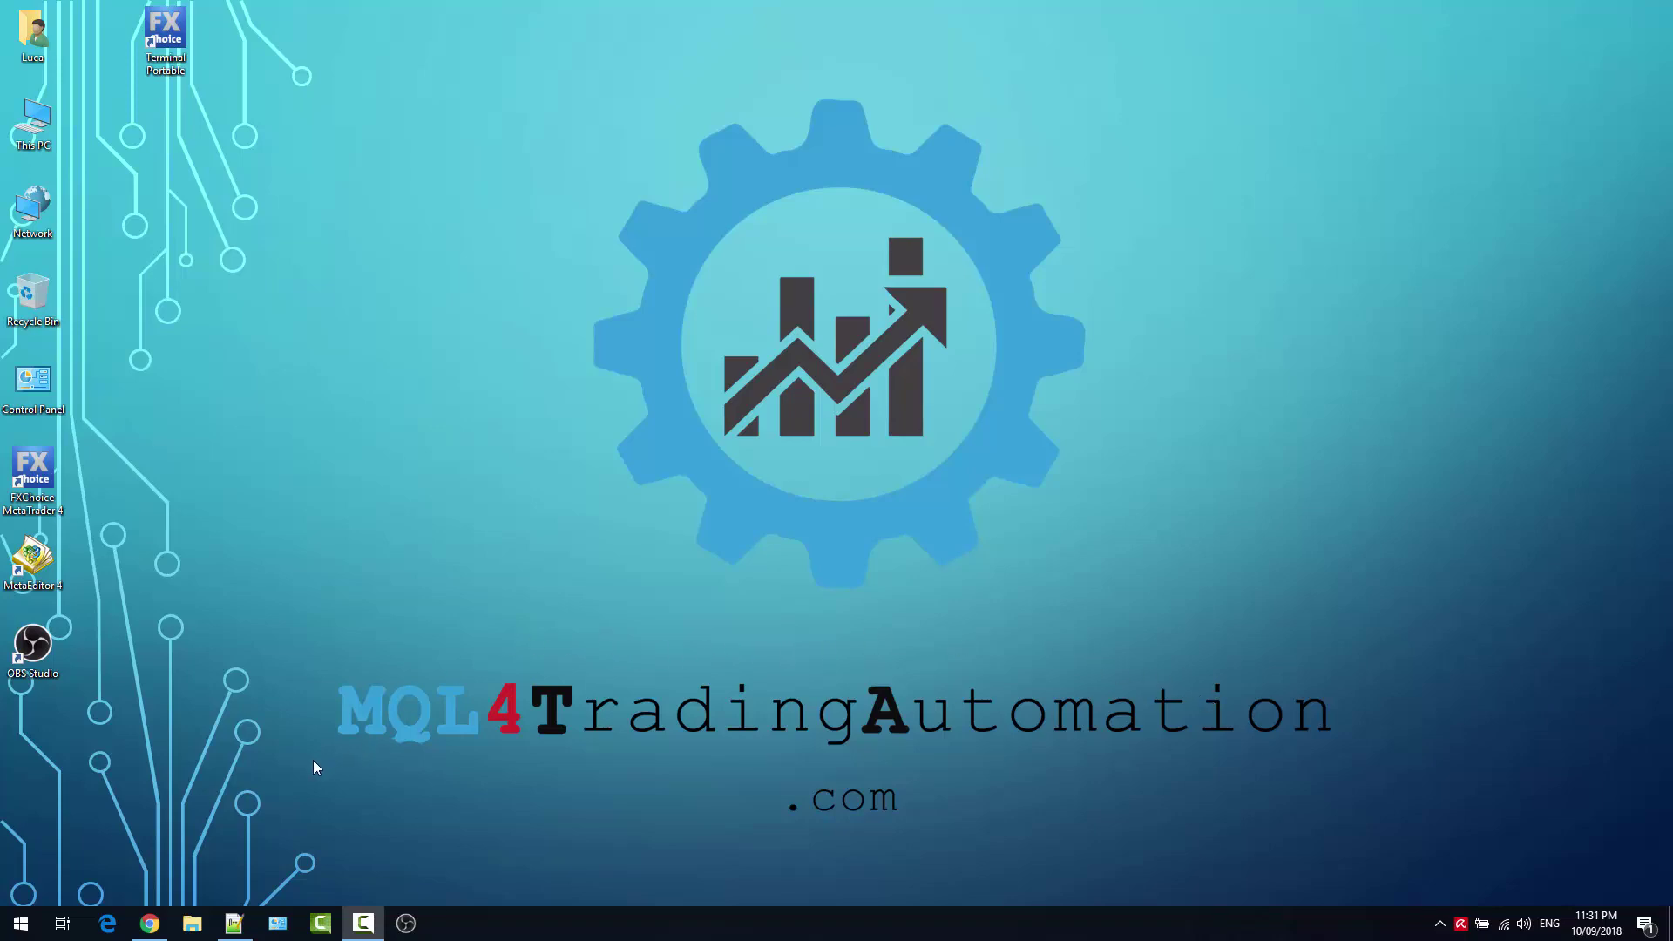
Open a new File Explorer window from the taskbar
left_click(194, 923)
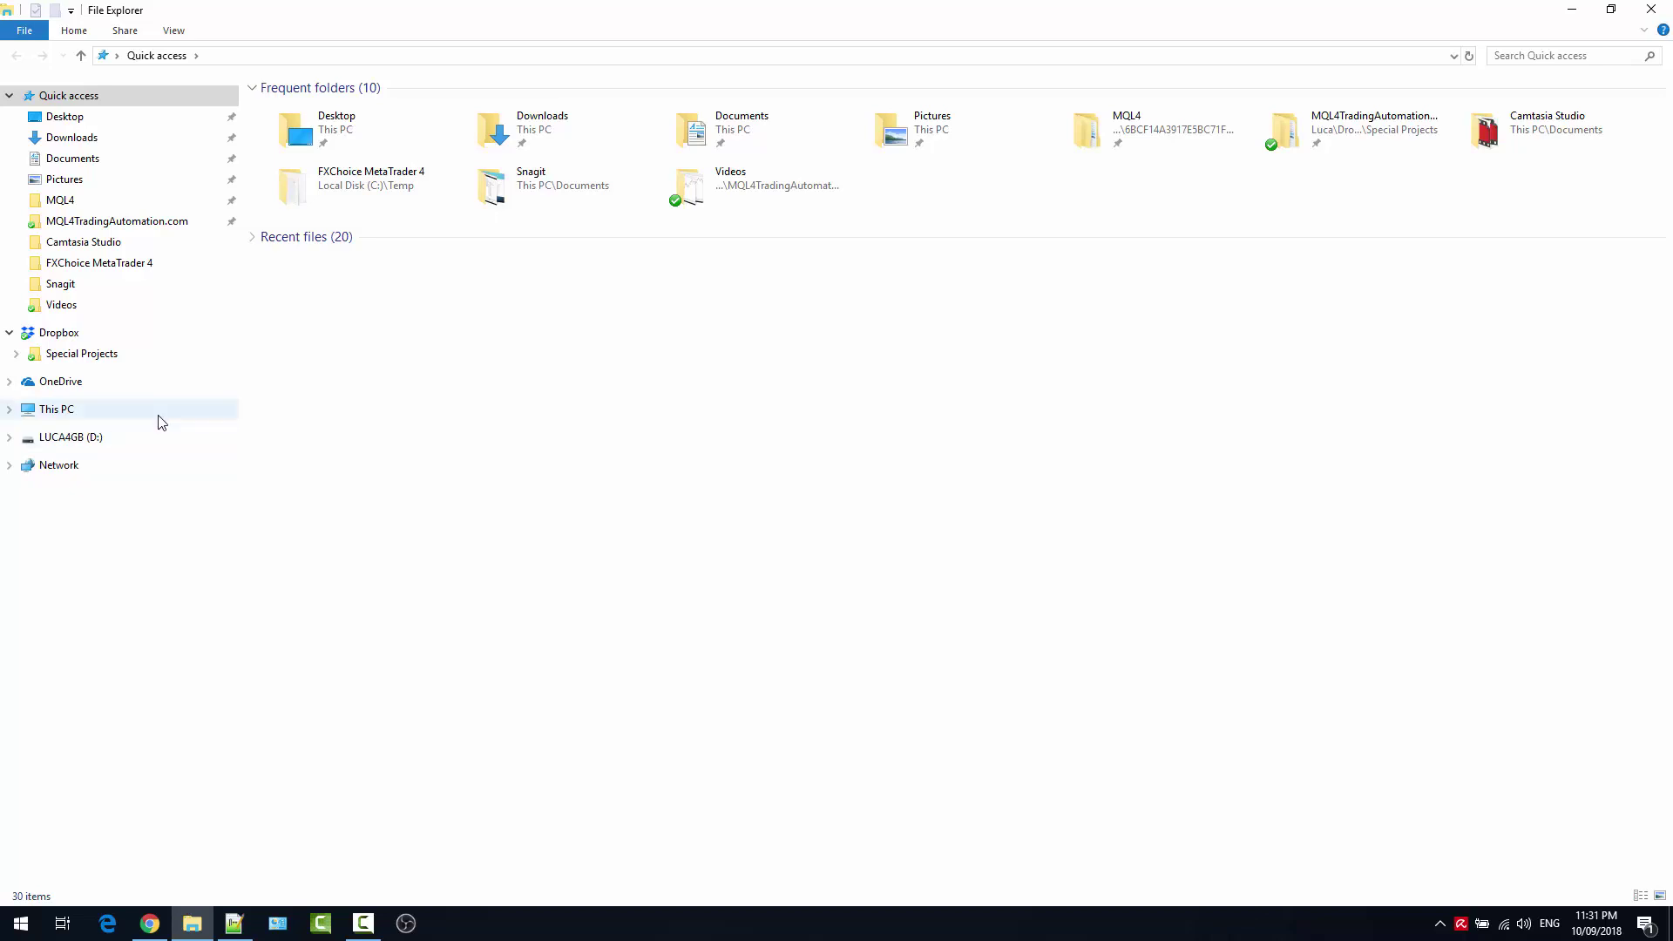
Browse to This PC > Local Disk (C:) > Program Files (x86) and select FXChoice MetaTrader 4
left_click(55, 412)
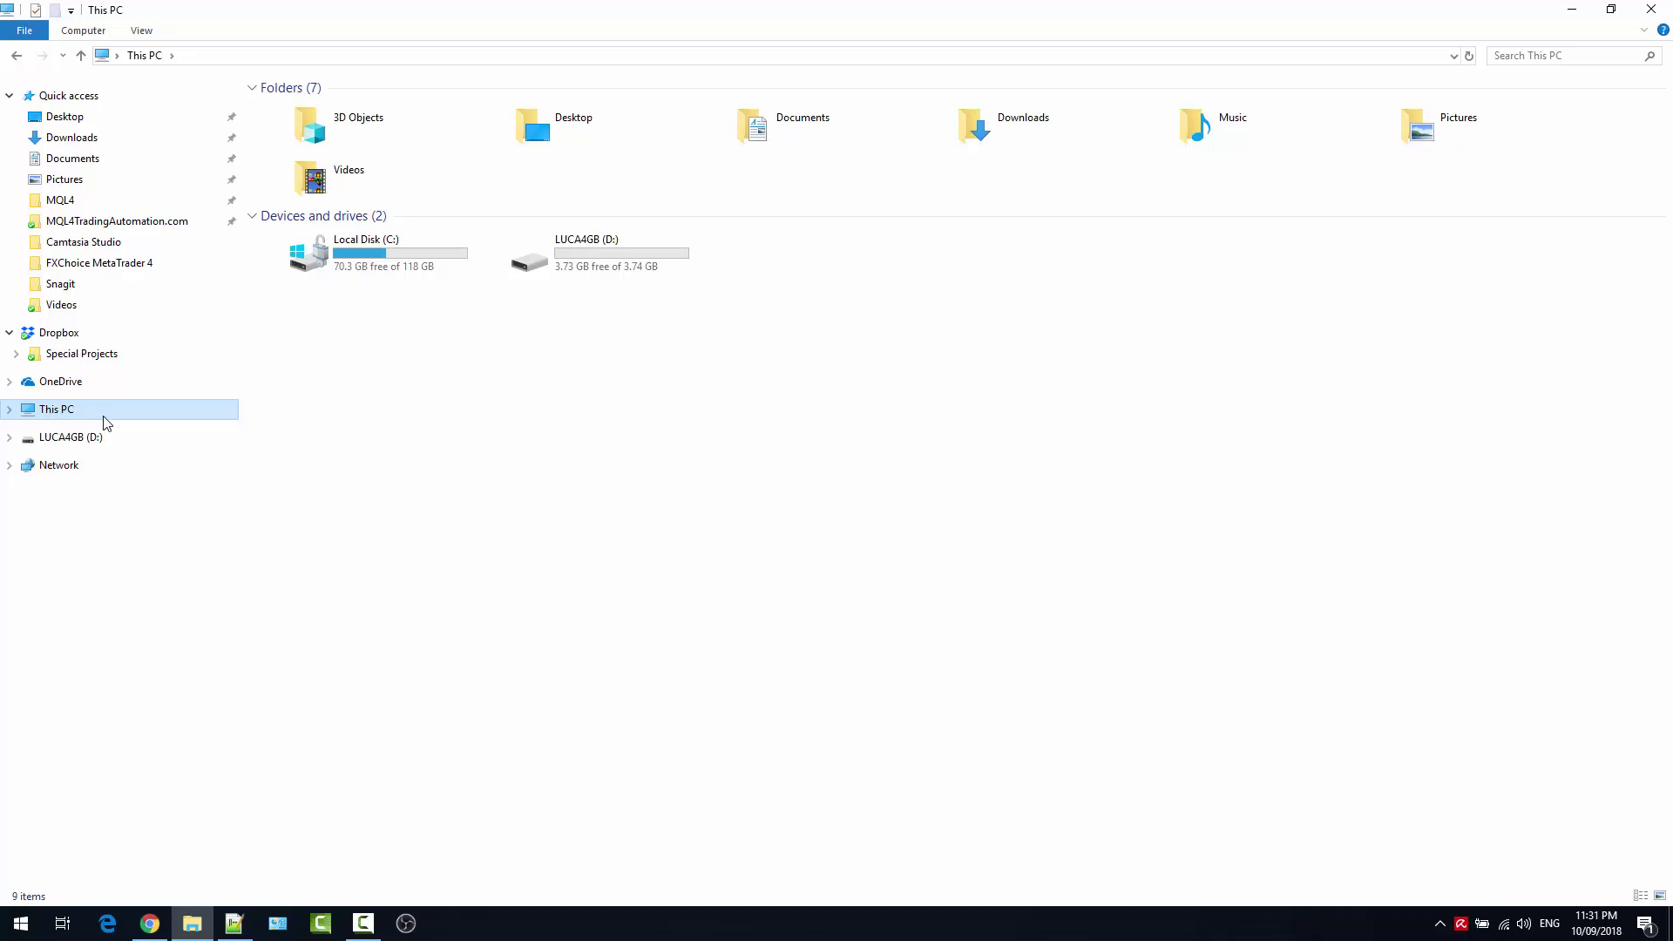
double_click(344, 260)
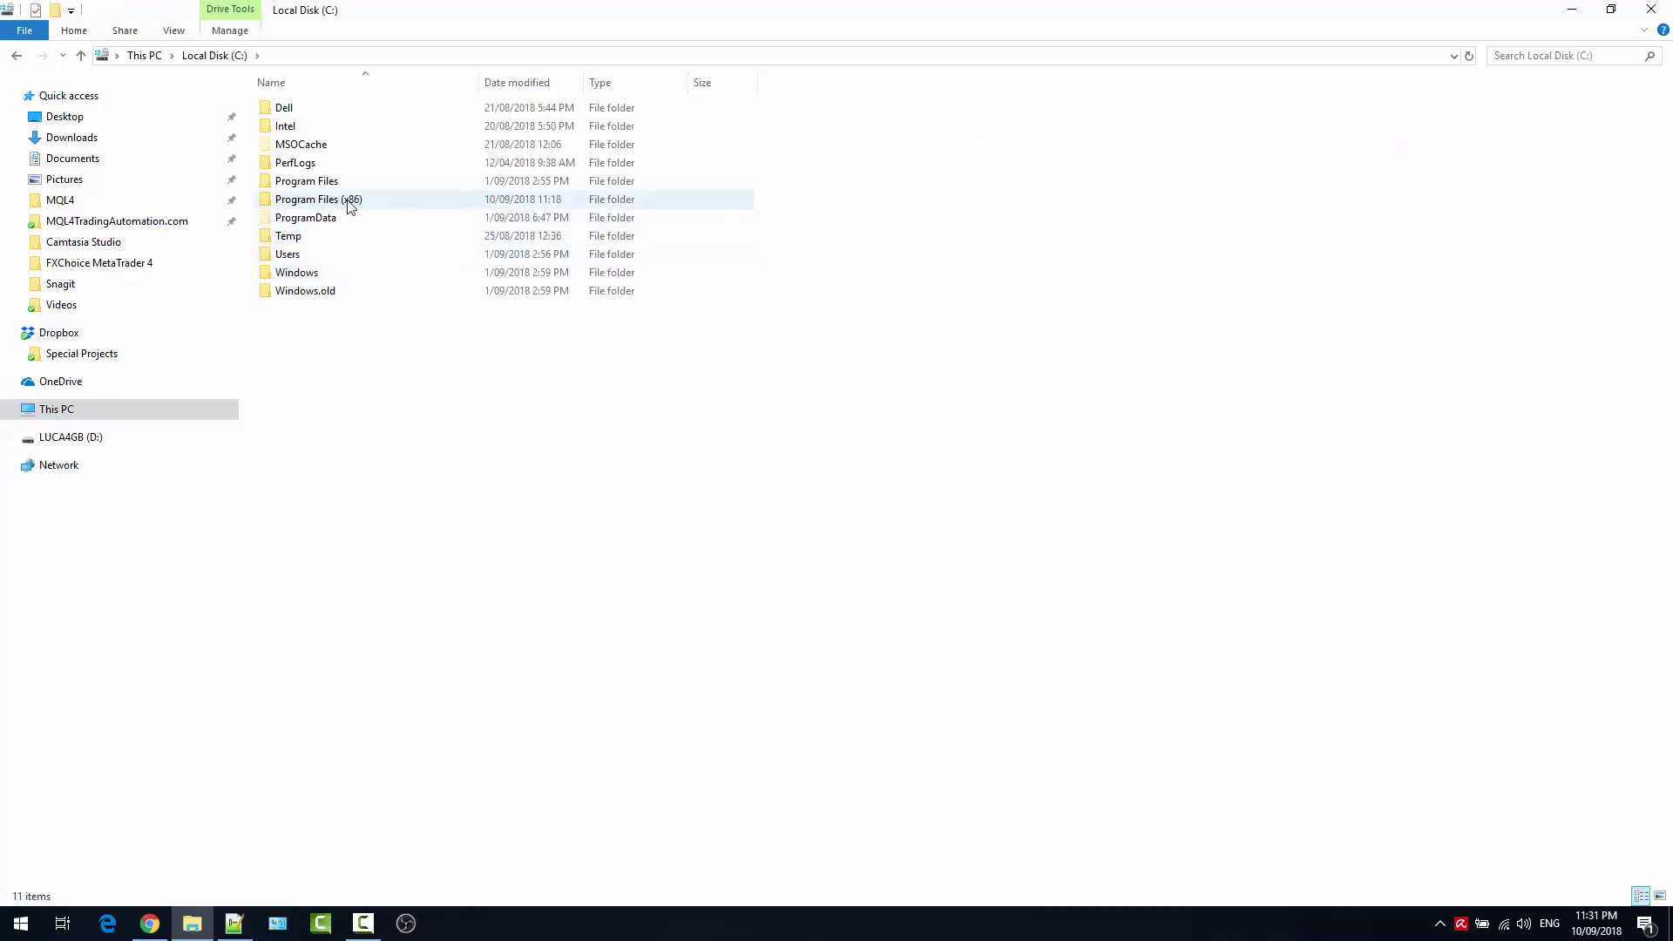
double_click(360, 206)
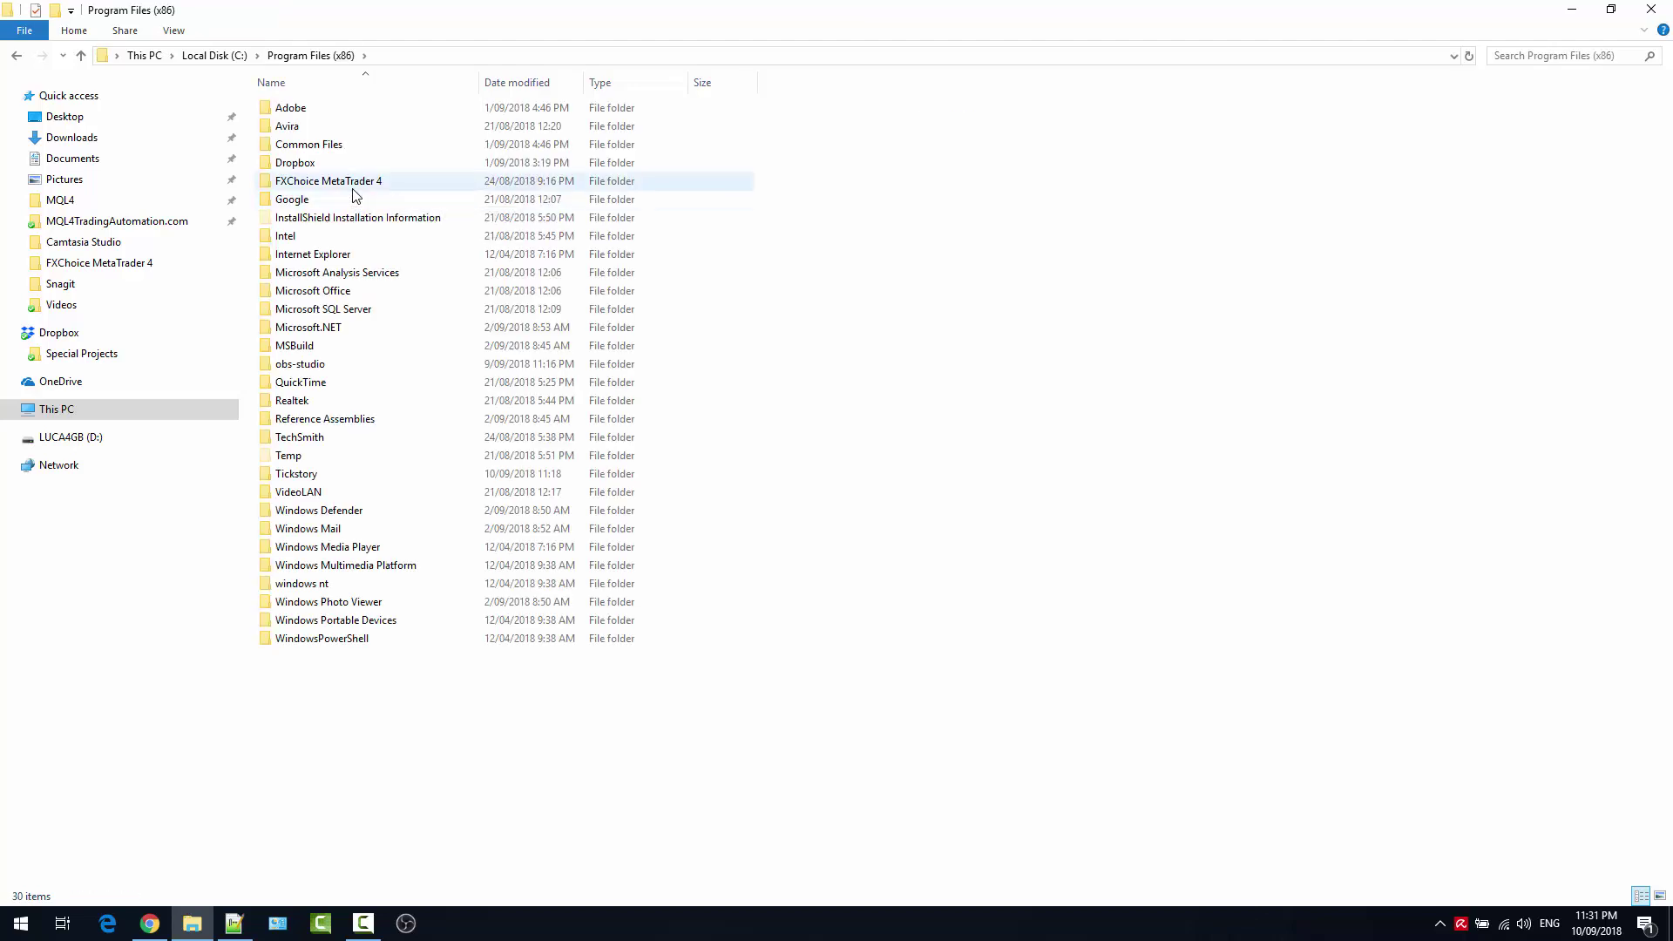
left_click(354, 189)
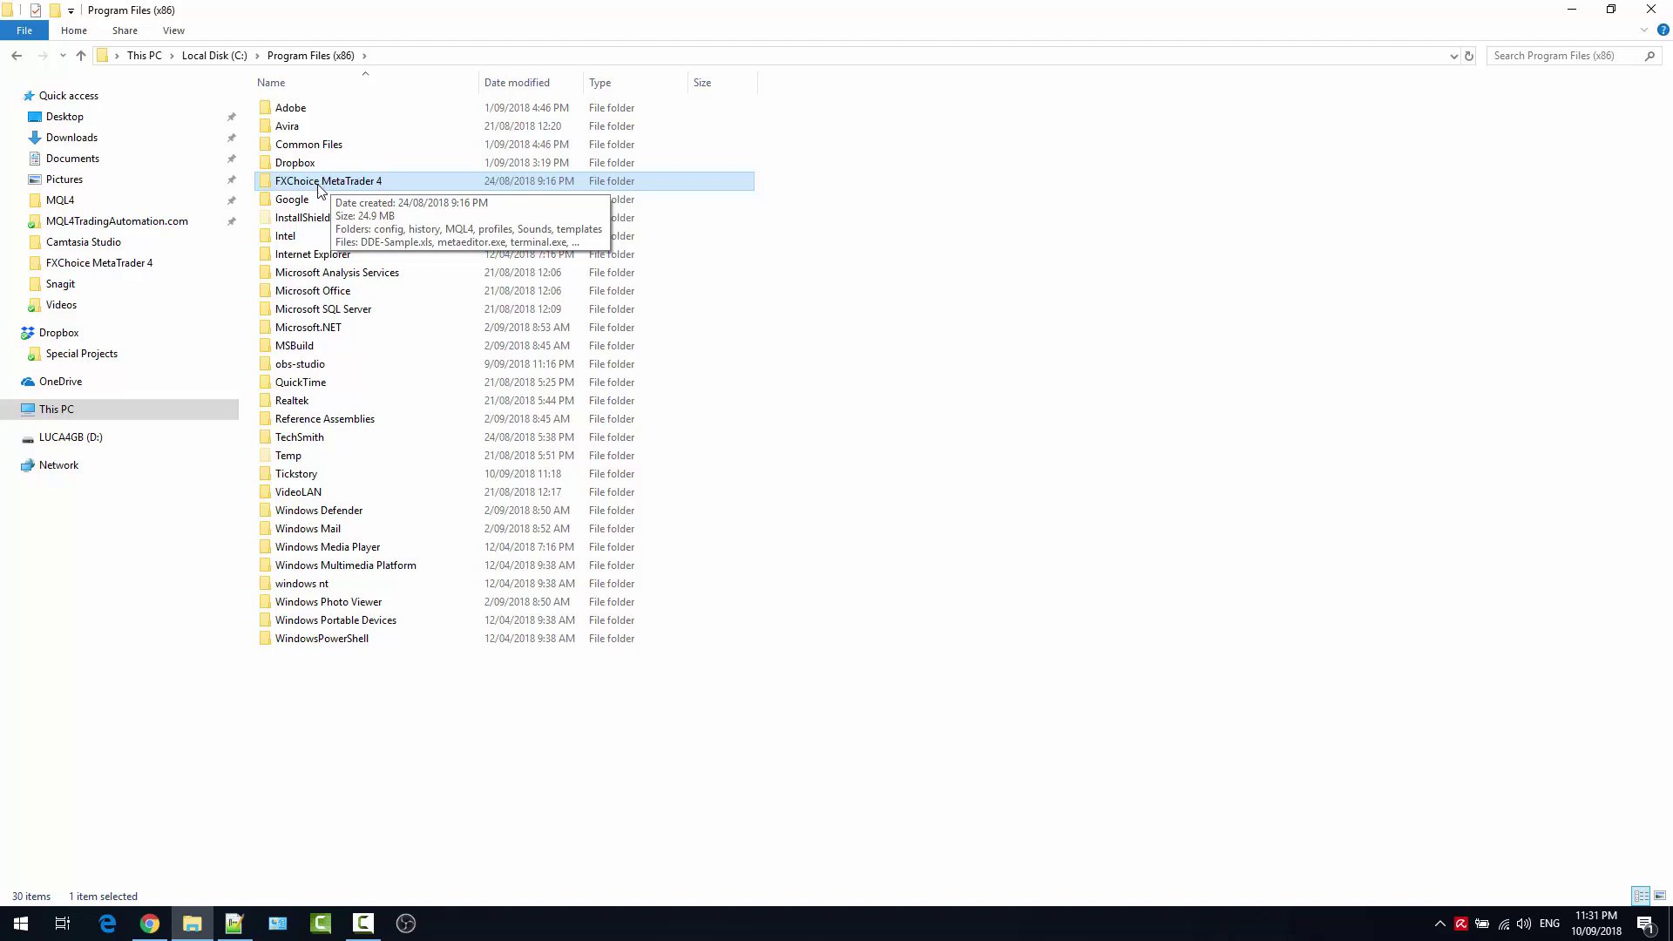
Copy the FXChoice MetaTrader 4 folder and paste it onto the empty USB drive LUCA4GB (D:)
right_click(319, 184)
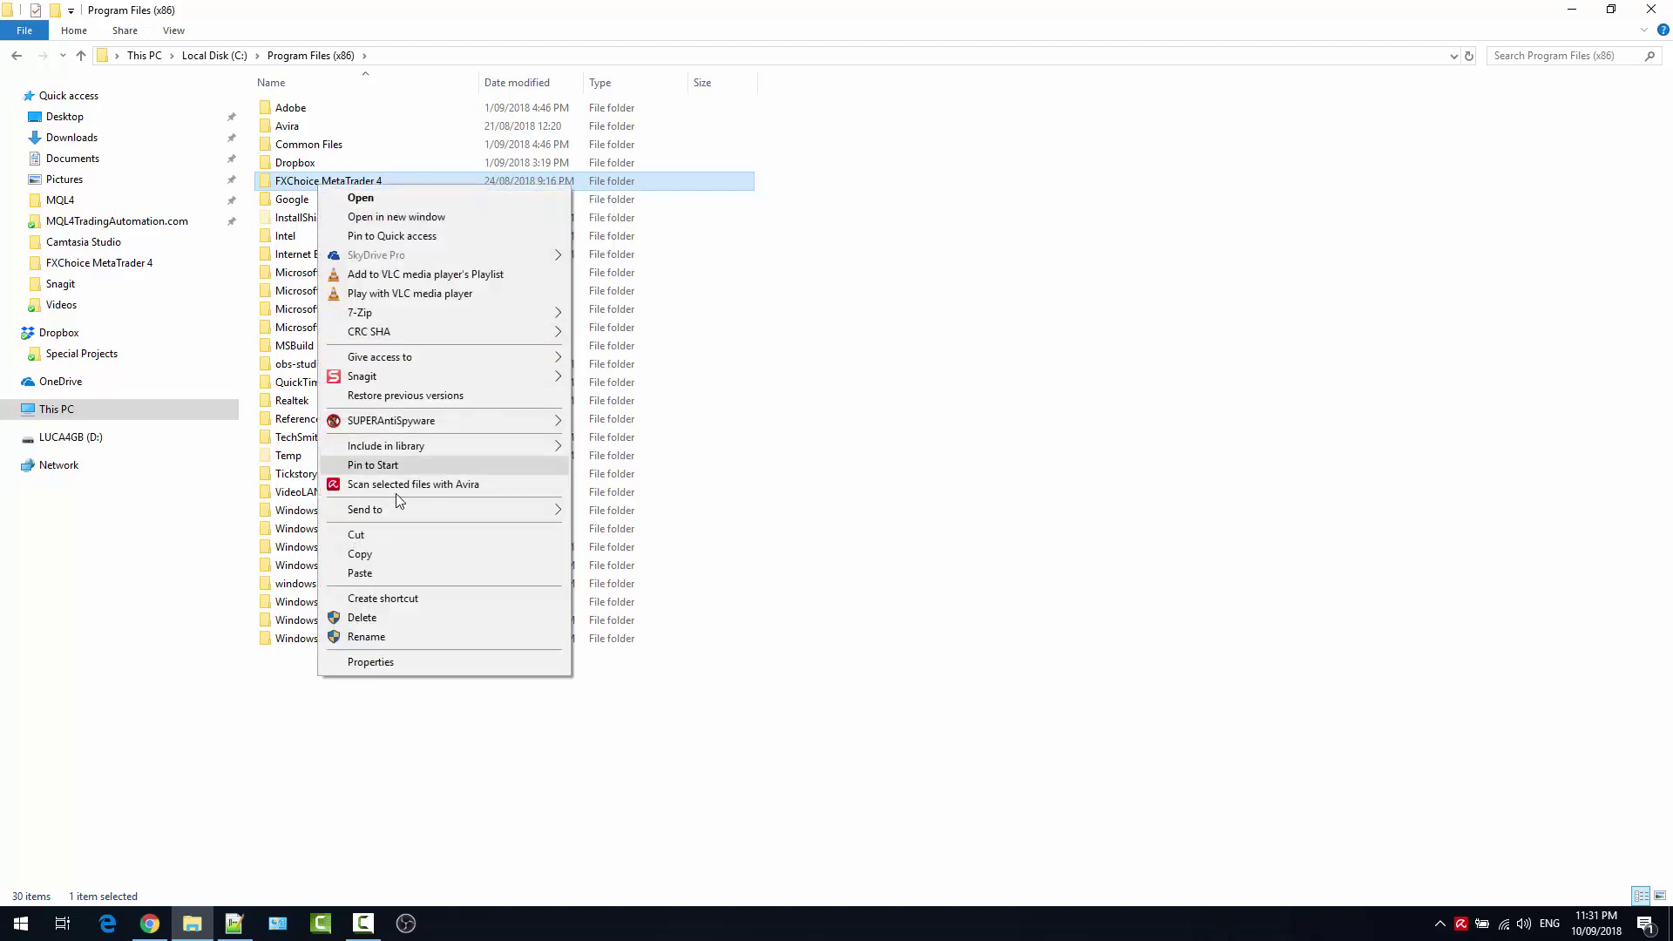
left_click(389, 552)
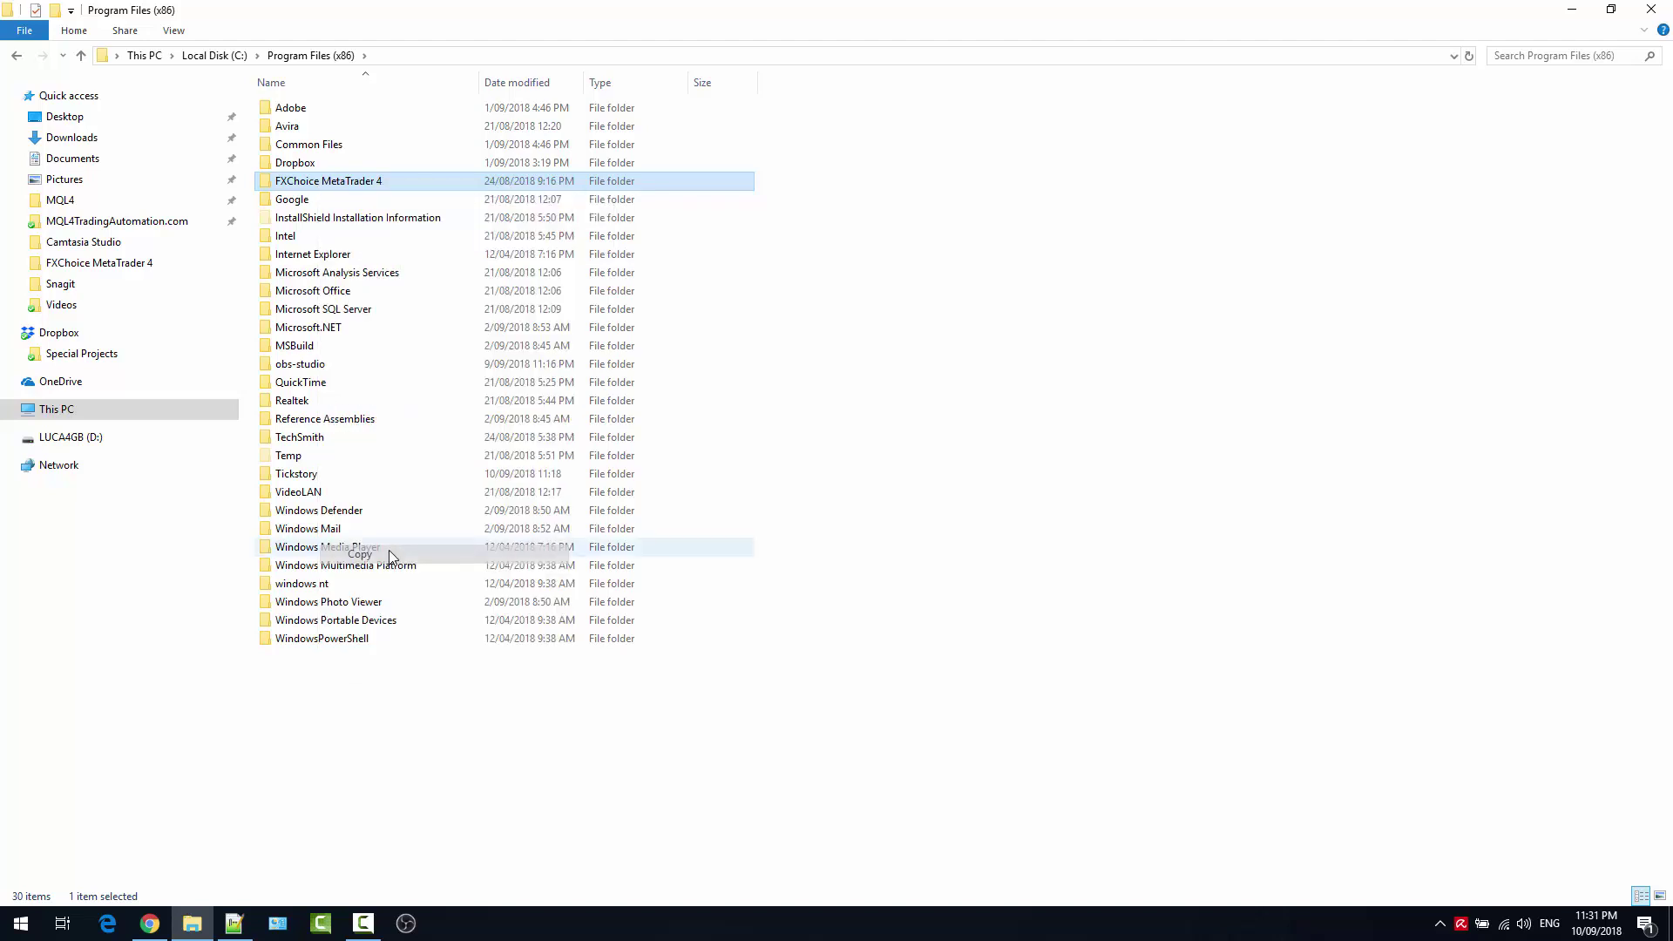
left_click(92, 444)
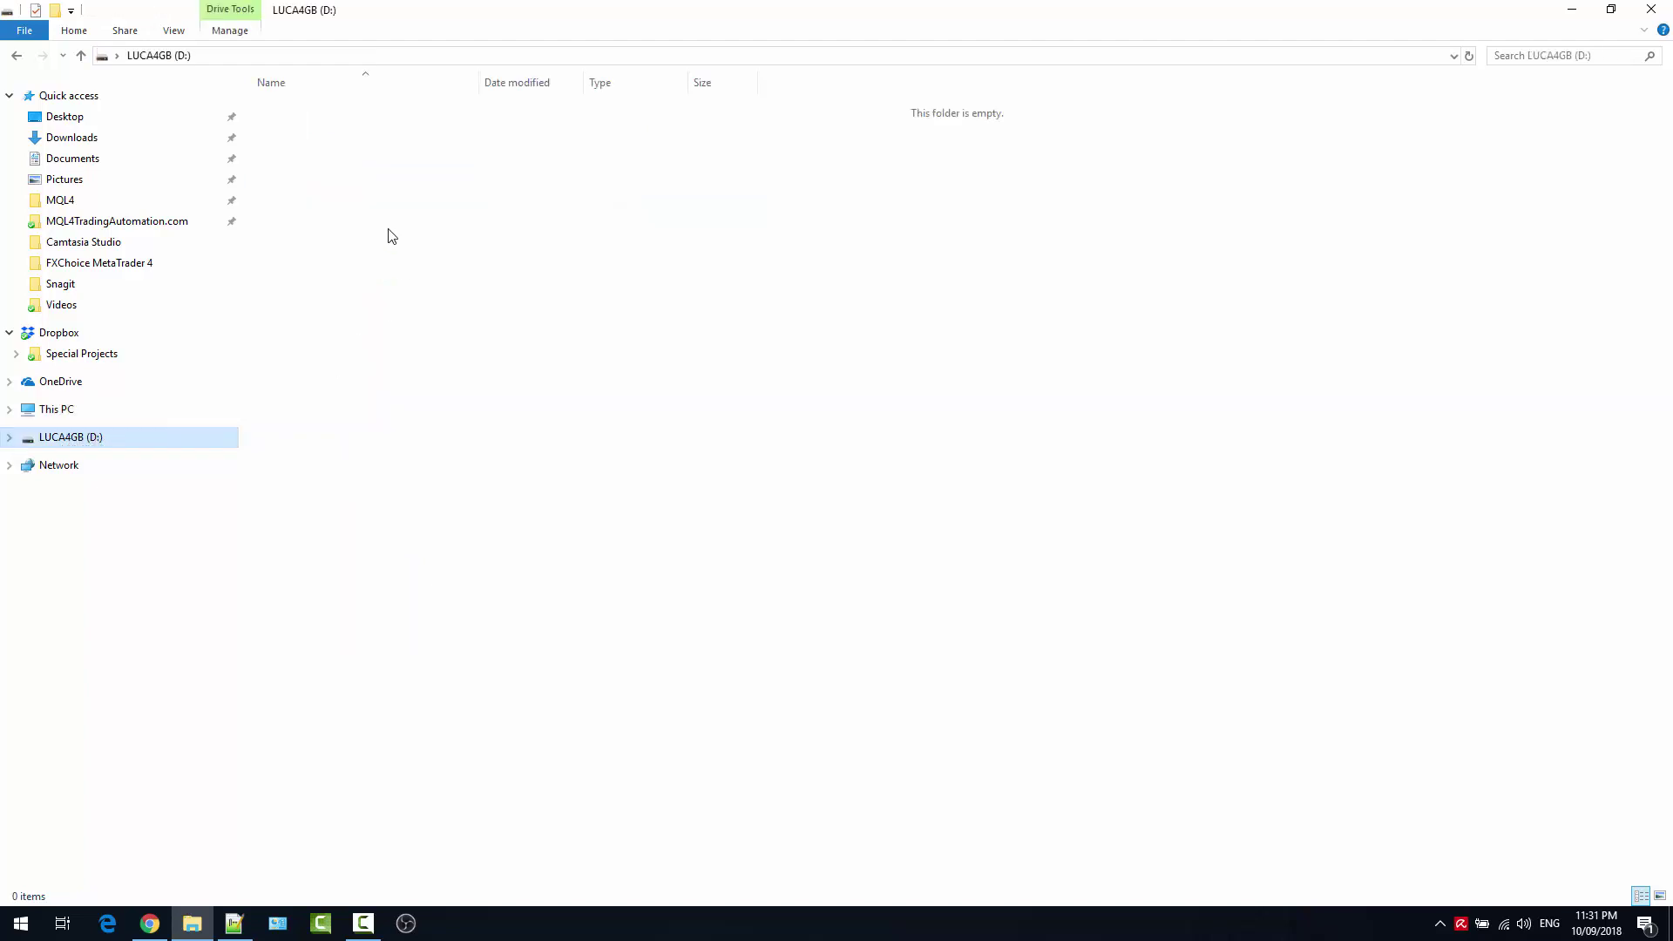
left_click(344, 219)
right_click(345, 216)
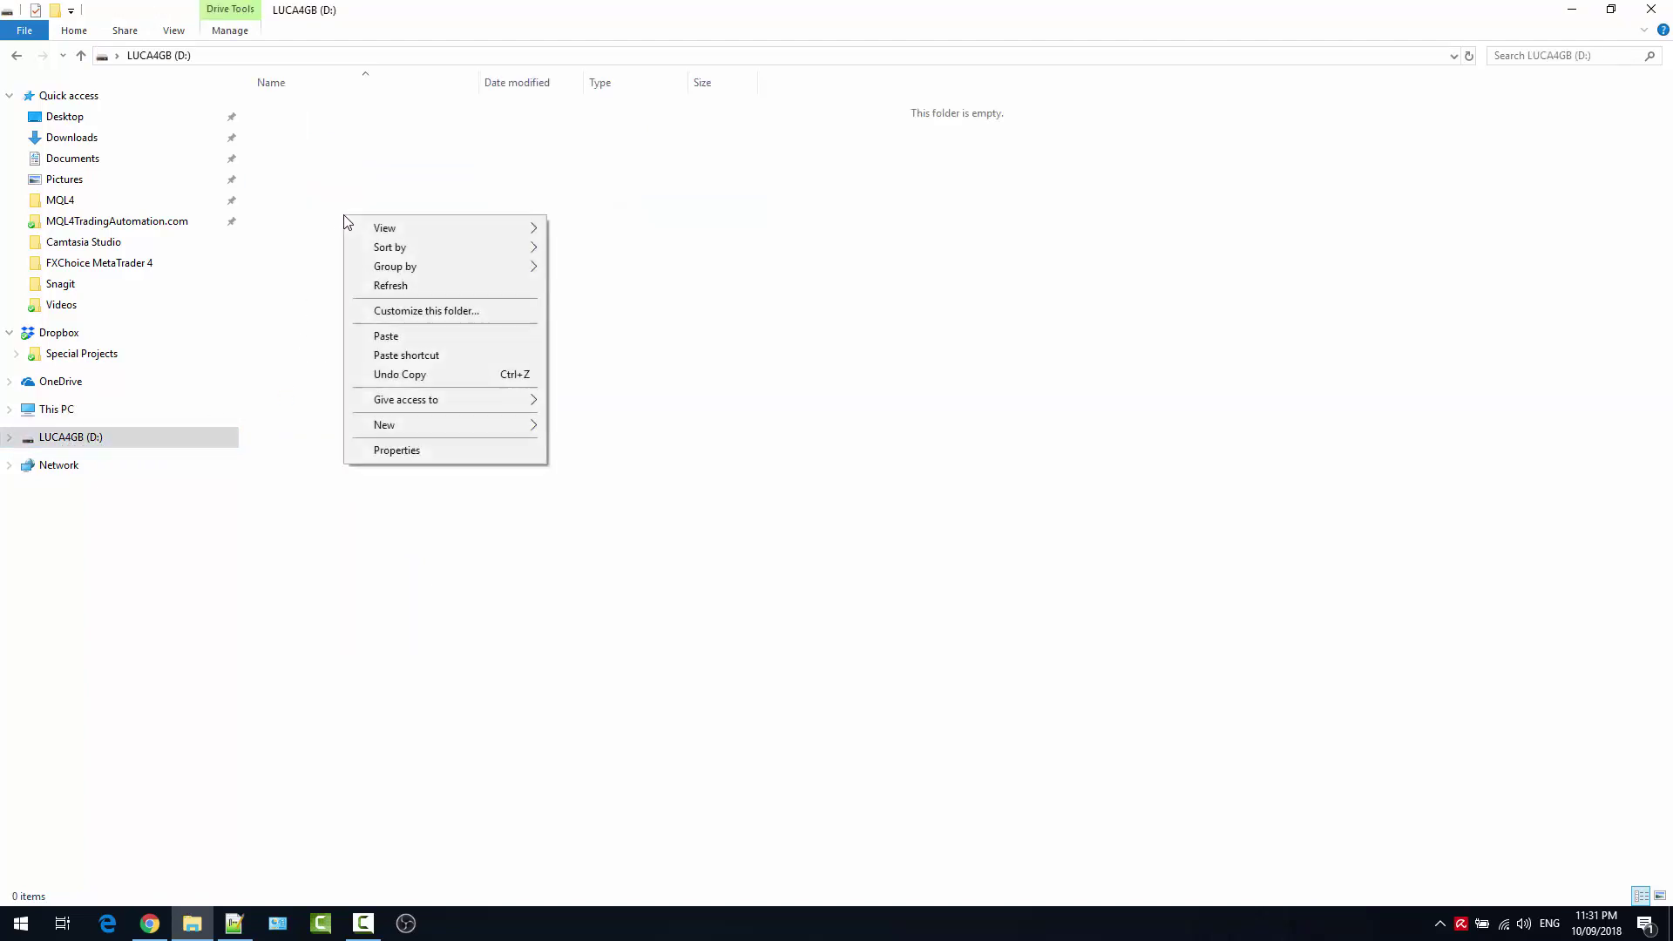
left_click(380, 342)
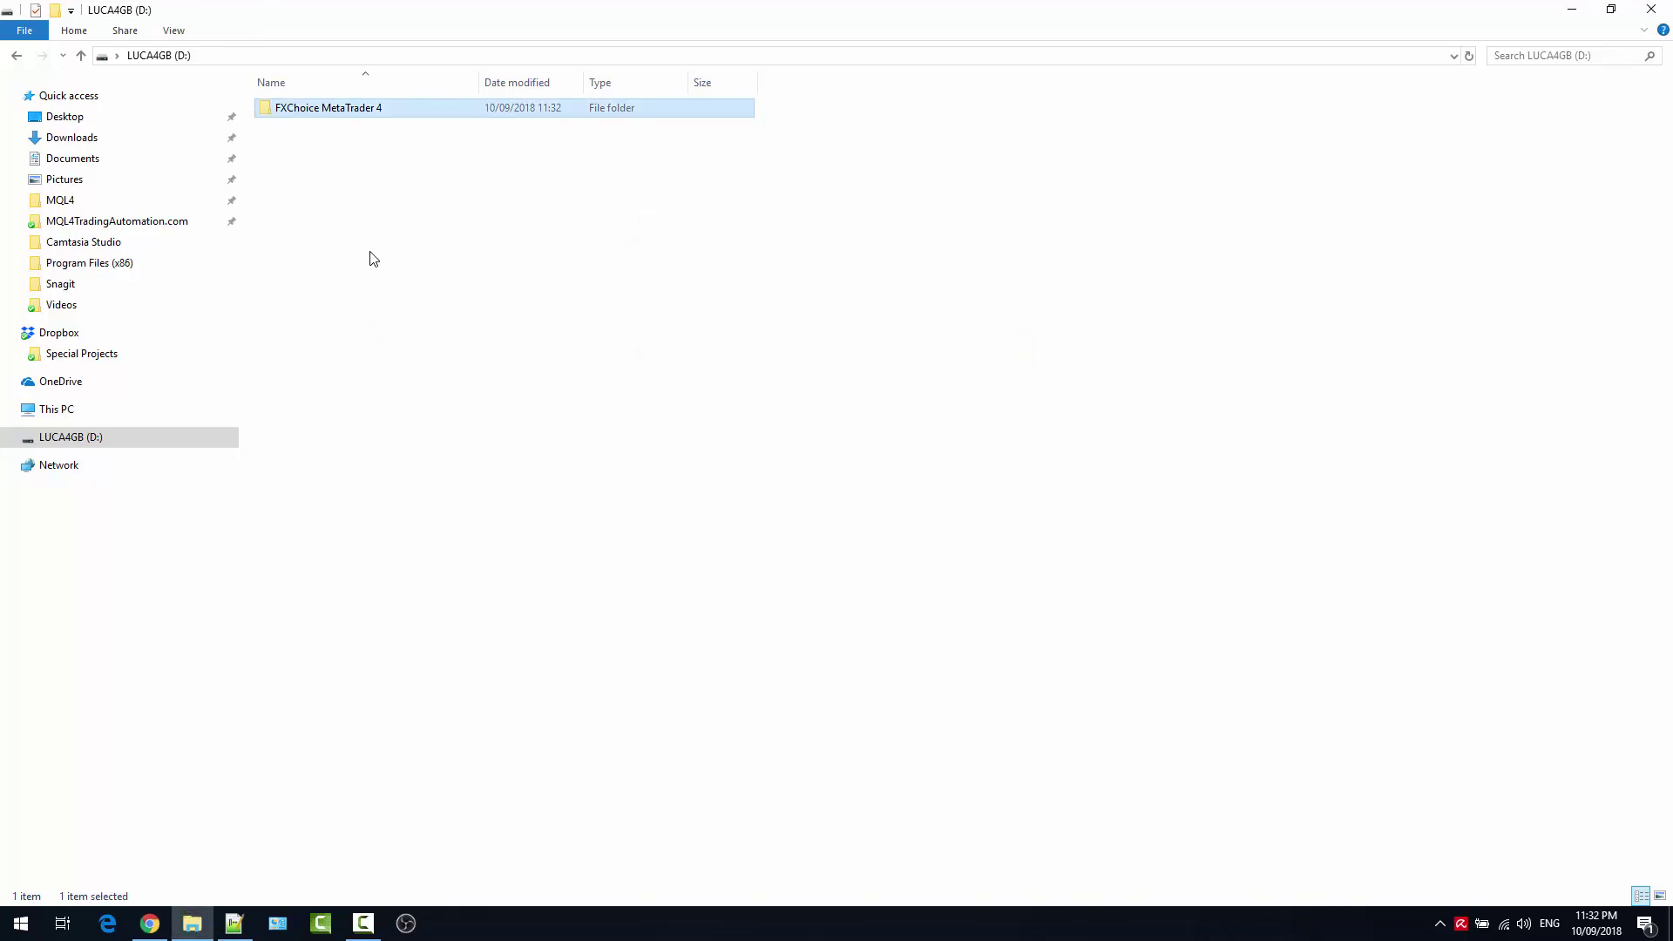
Inside the FXChoice MetaTrader 4 folder on D:, create a shortcut to terminal.exe
mouse_move(354, 116)
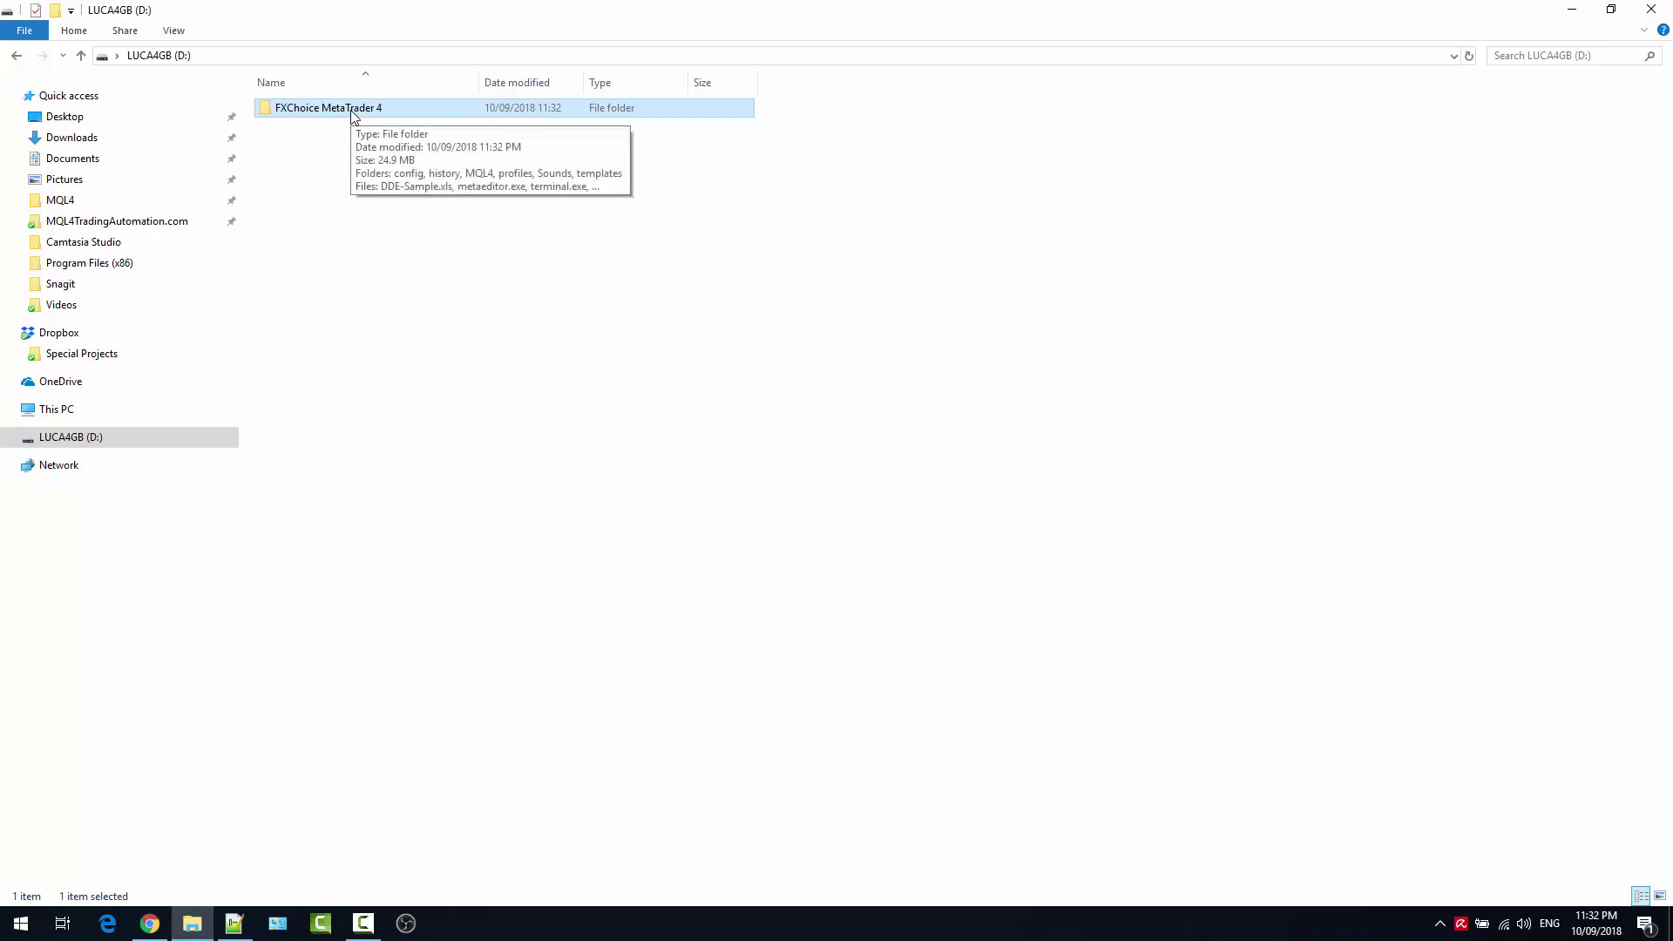
double_click(354, 113)
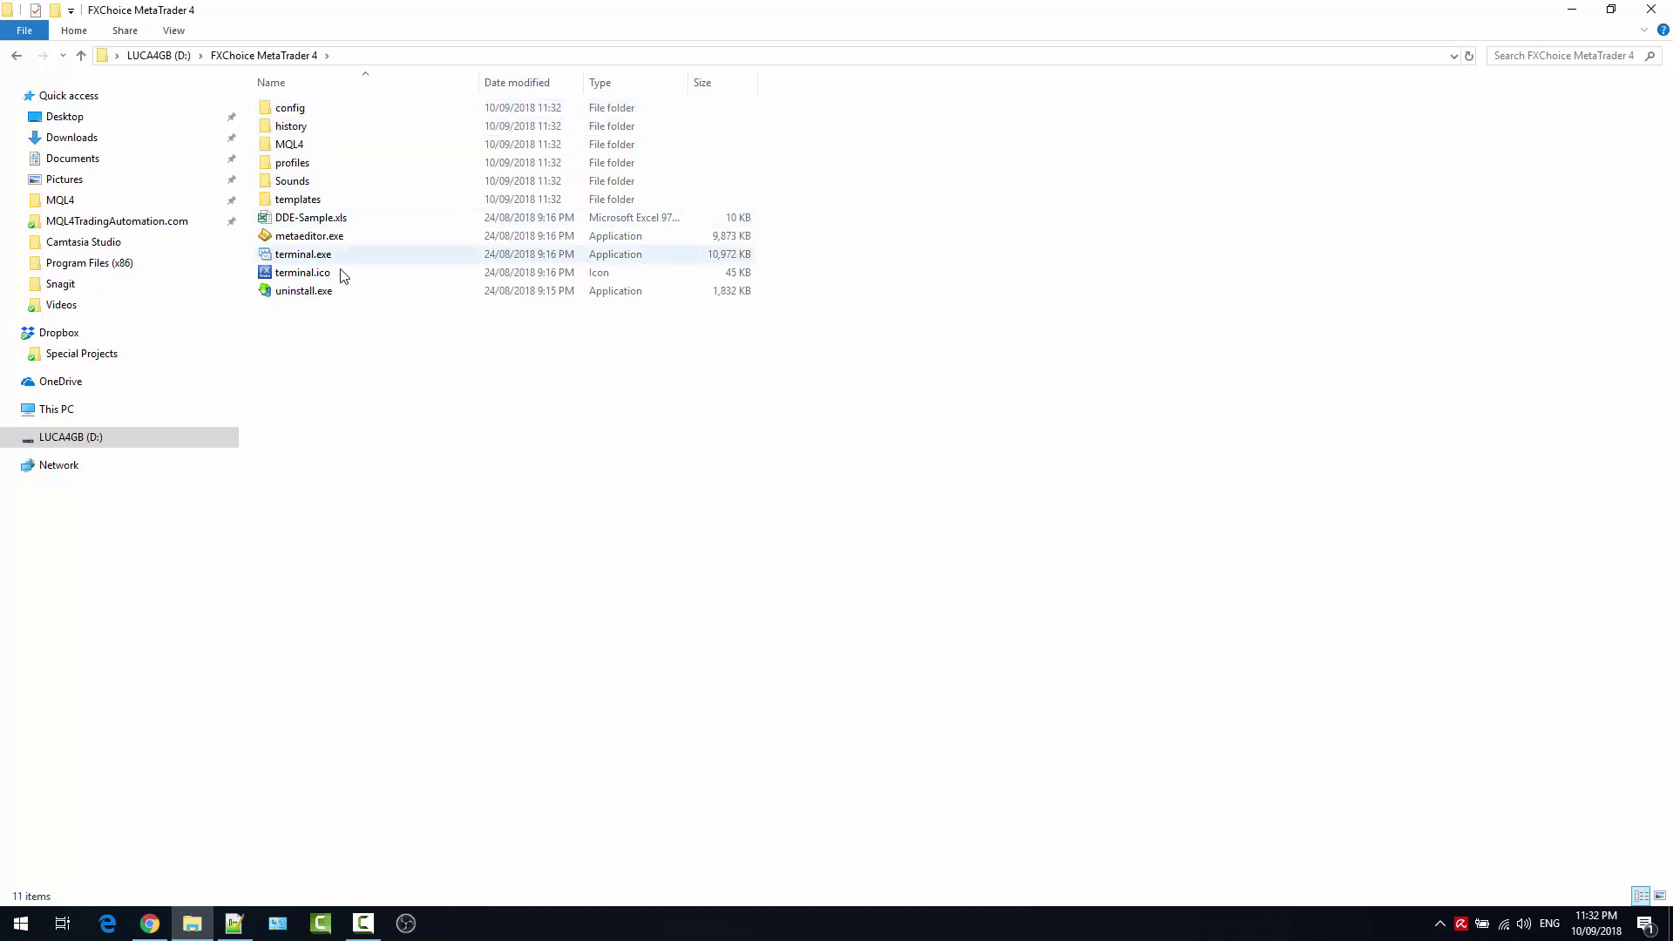
left_click(324, 260)
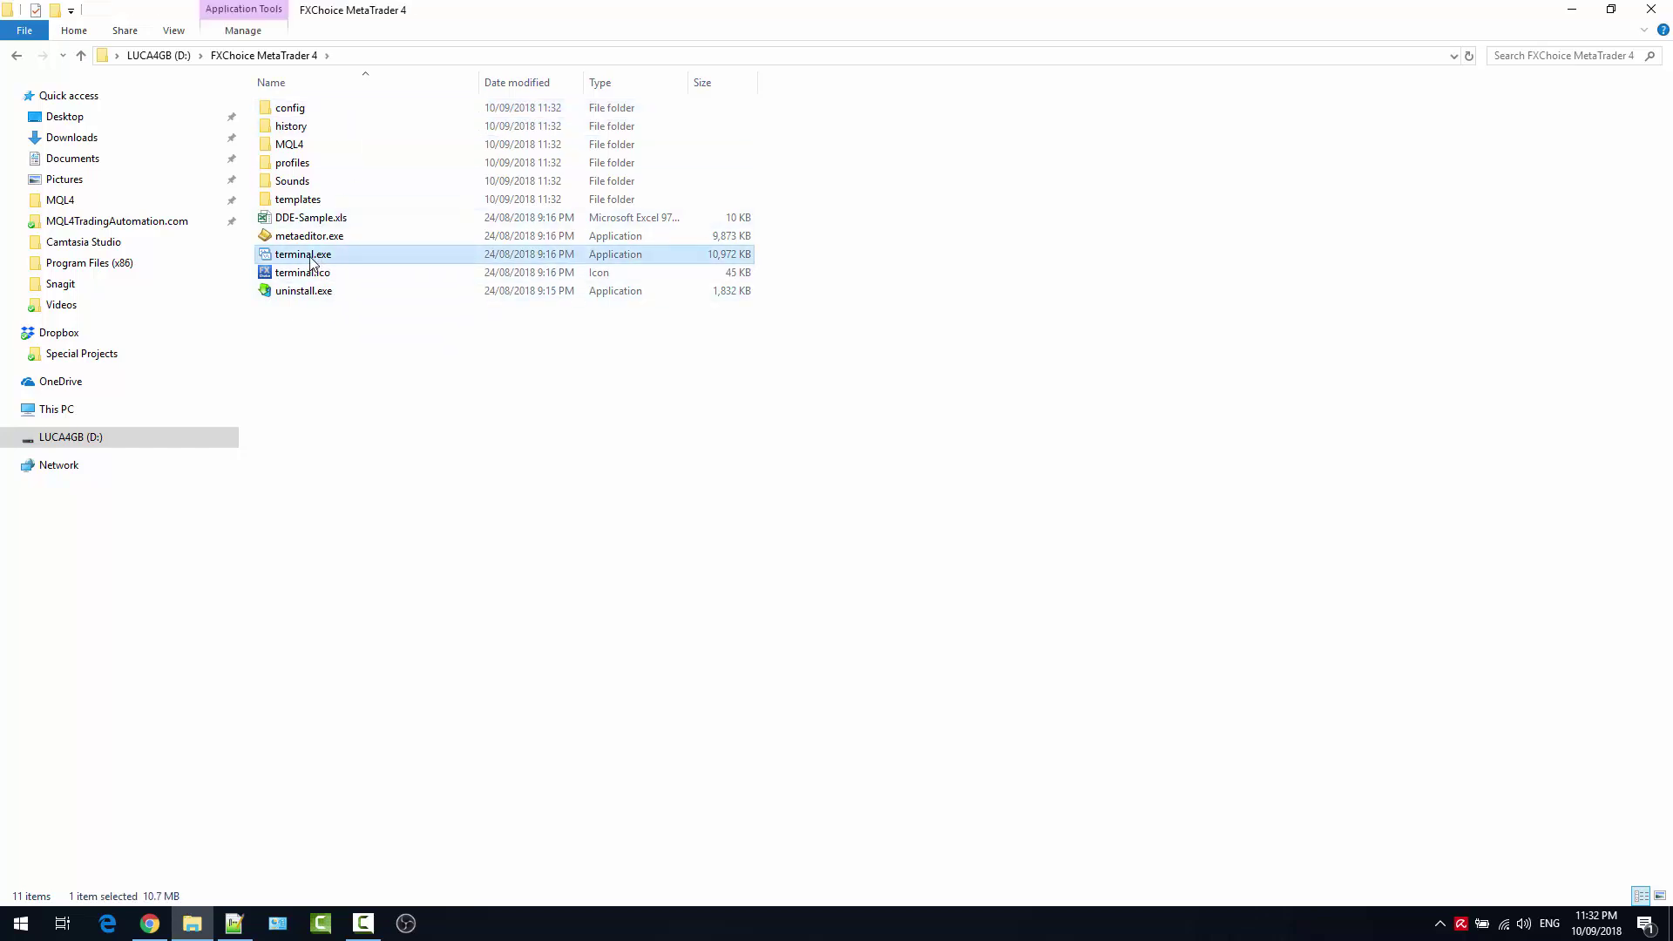
mouse_move(320, 256)
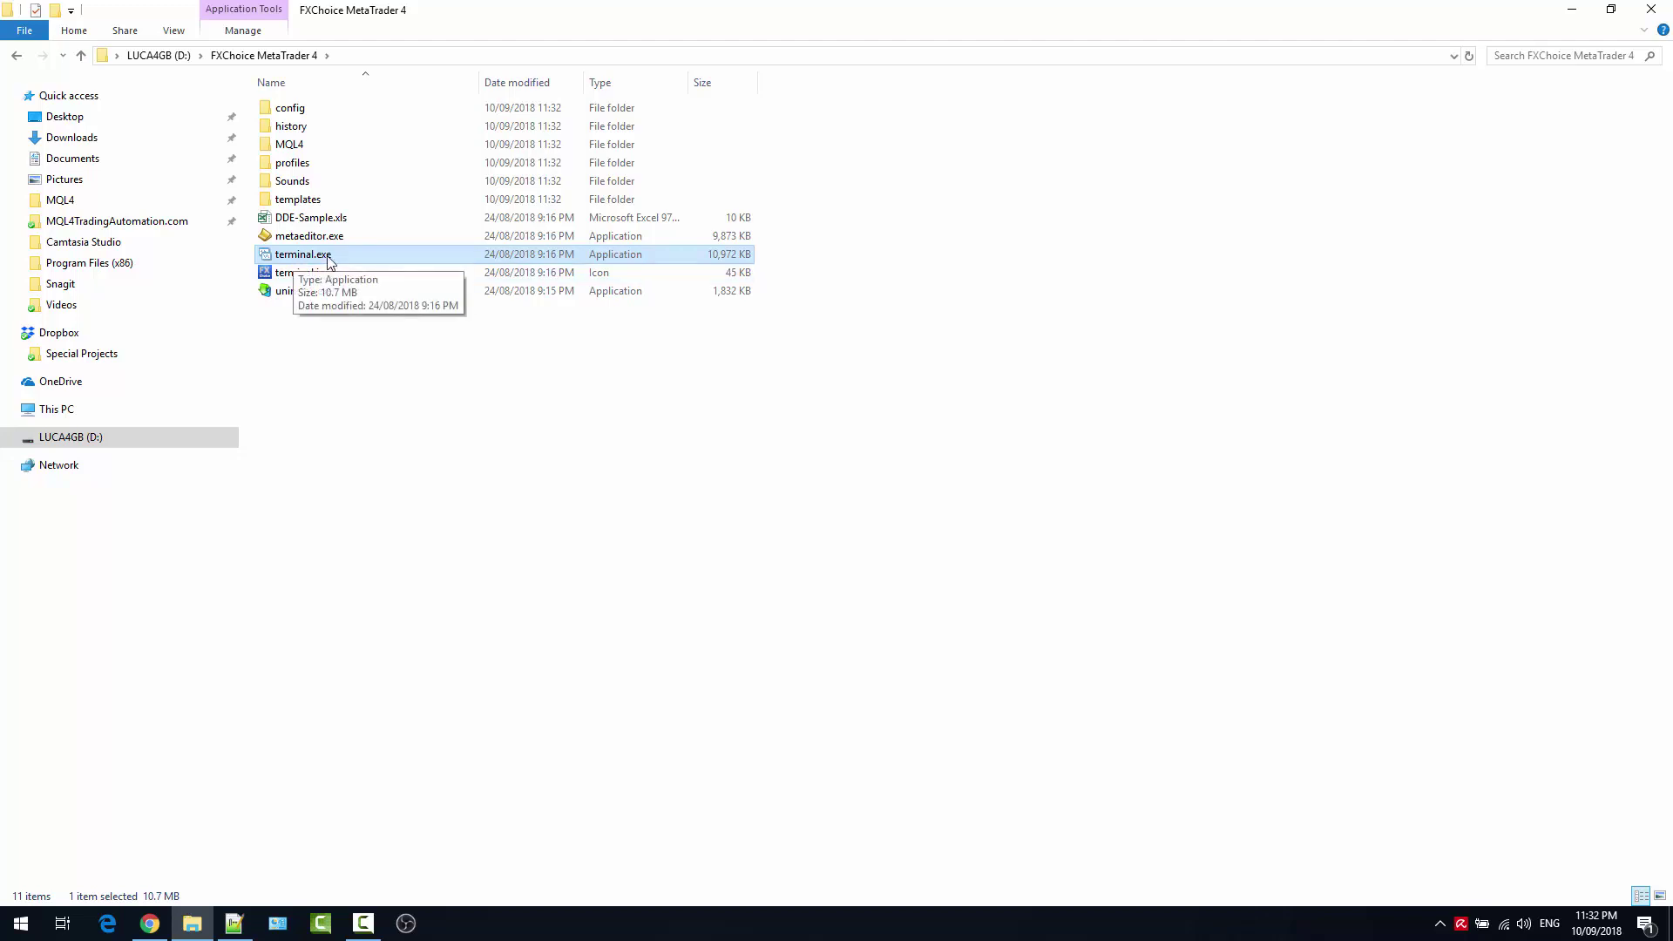
right_click(307, 262)
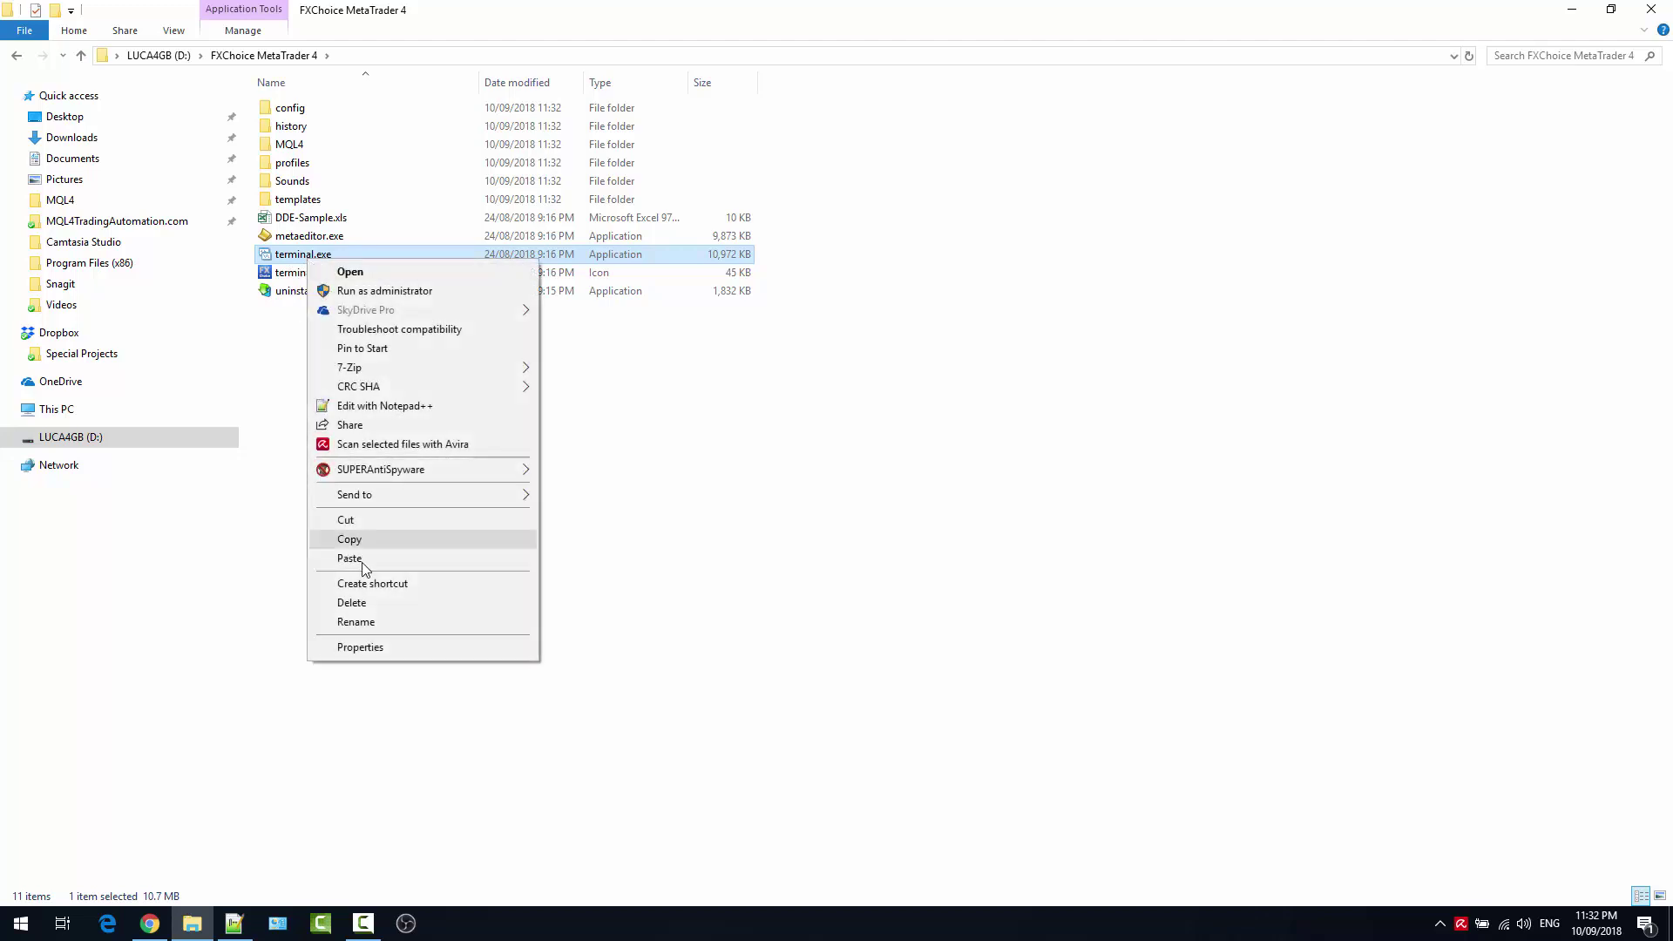
left_click(371, 583)
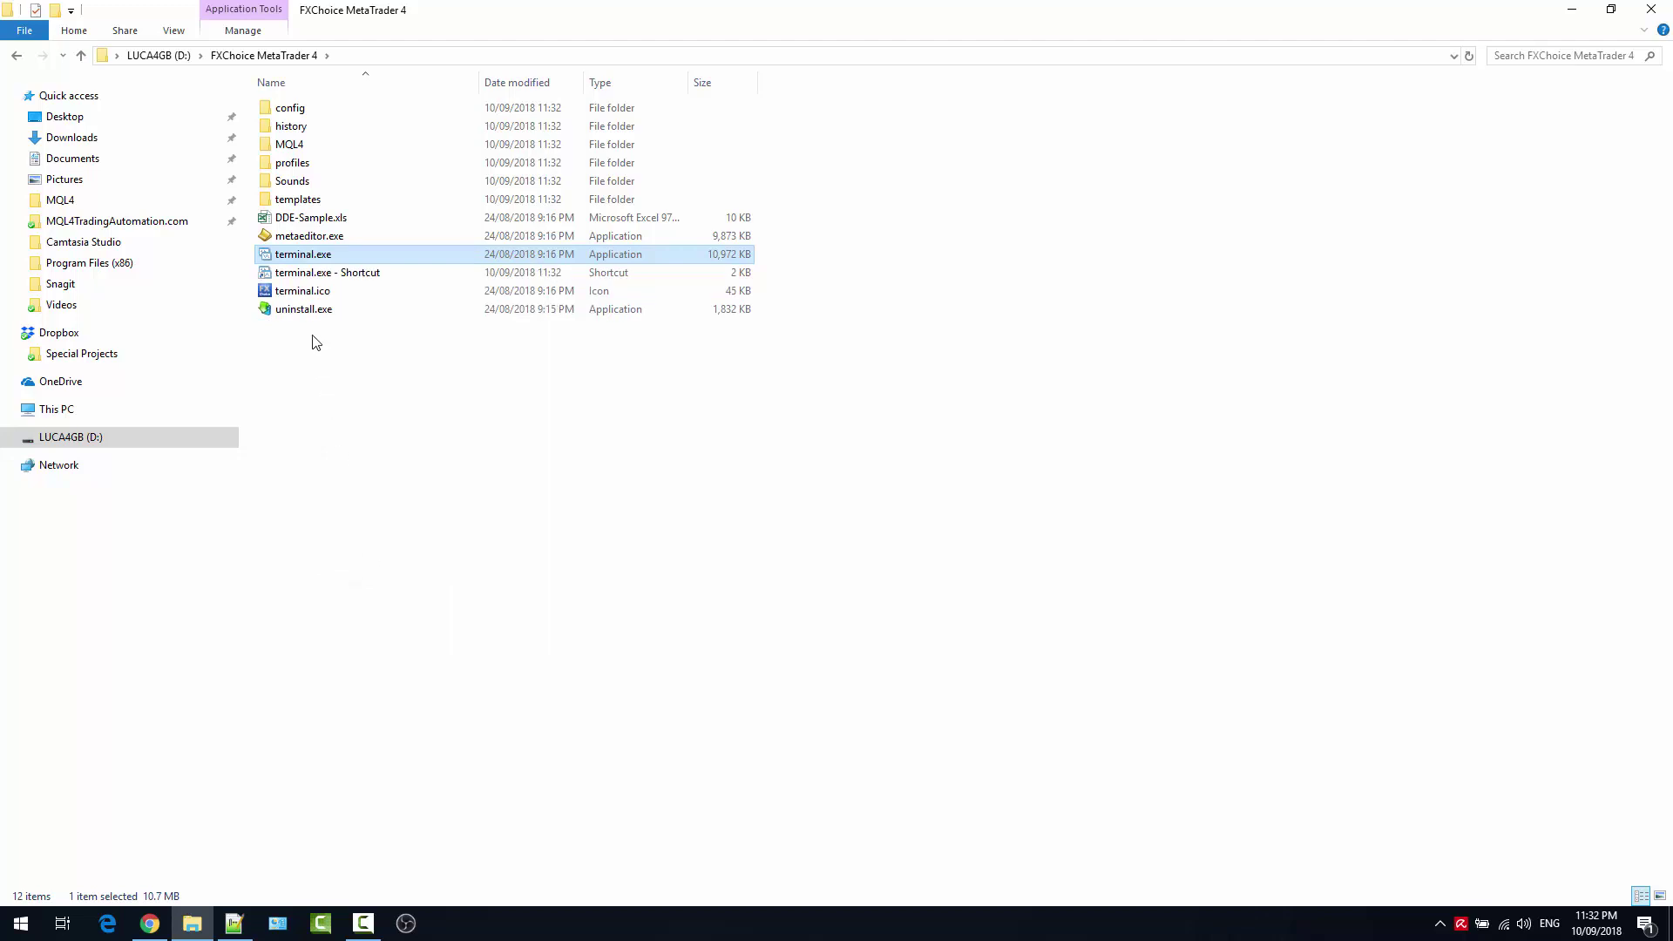
Append /portable to the terminal.exe shortcut's target and apply the change
right_click(306, 281)
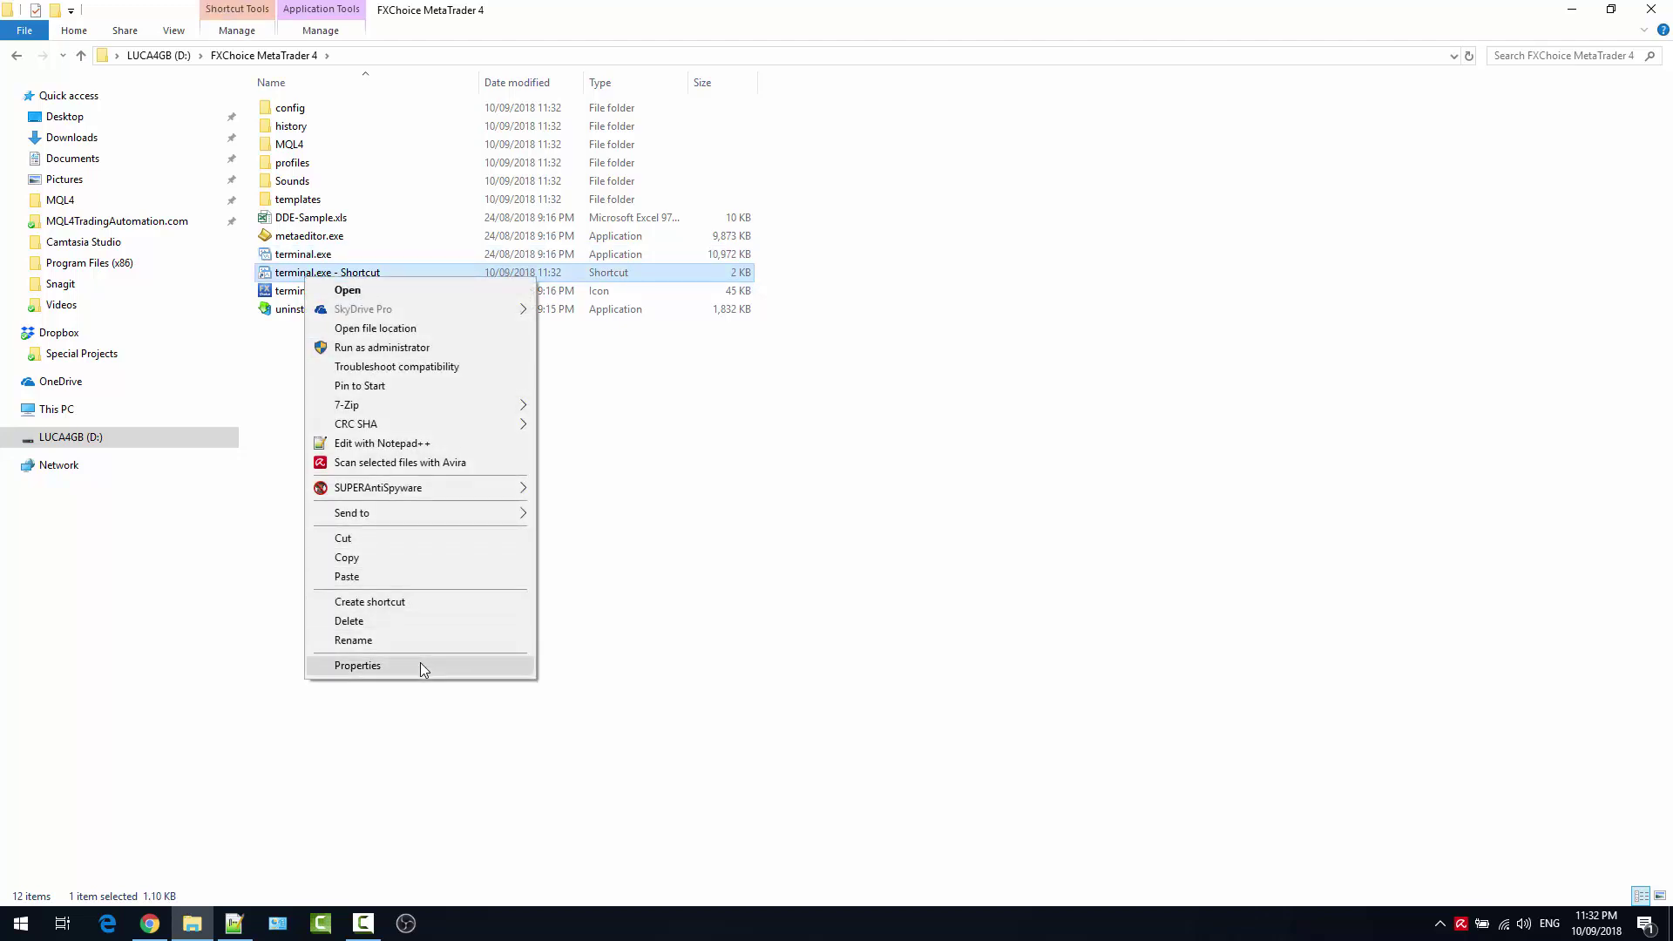
left_click(420, 663)
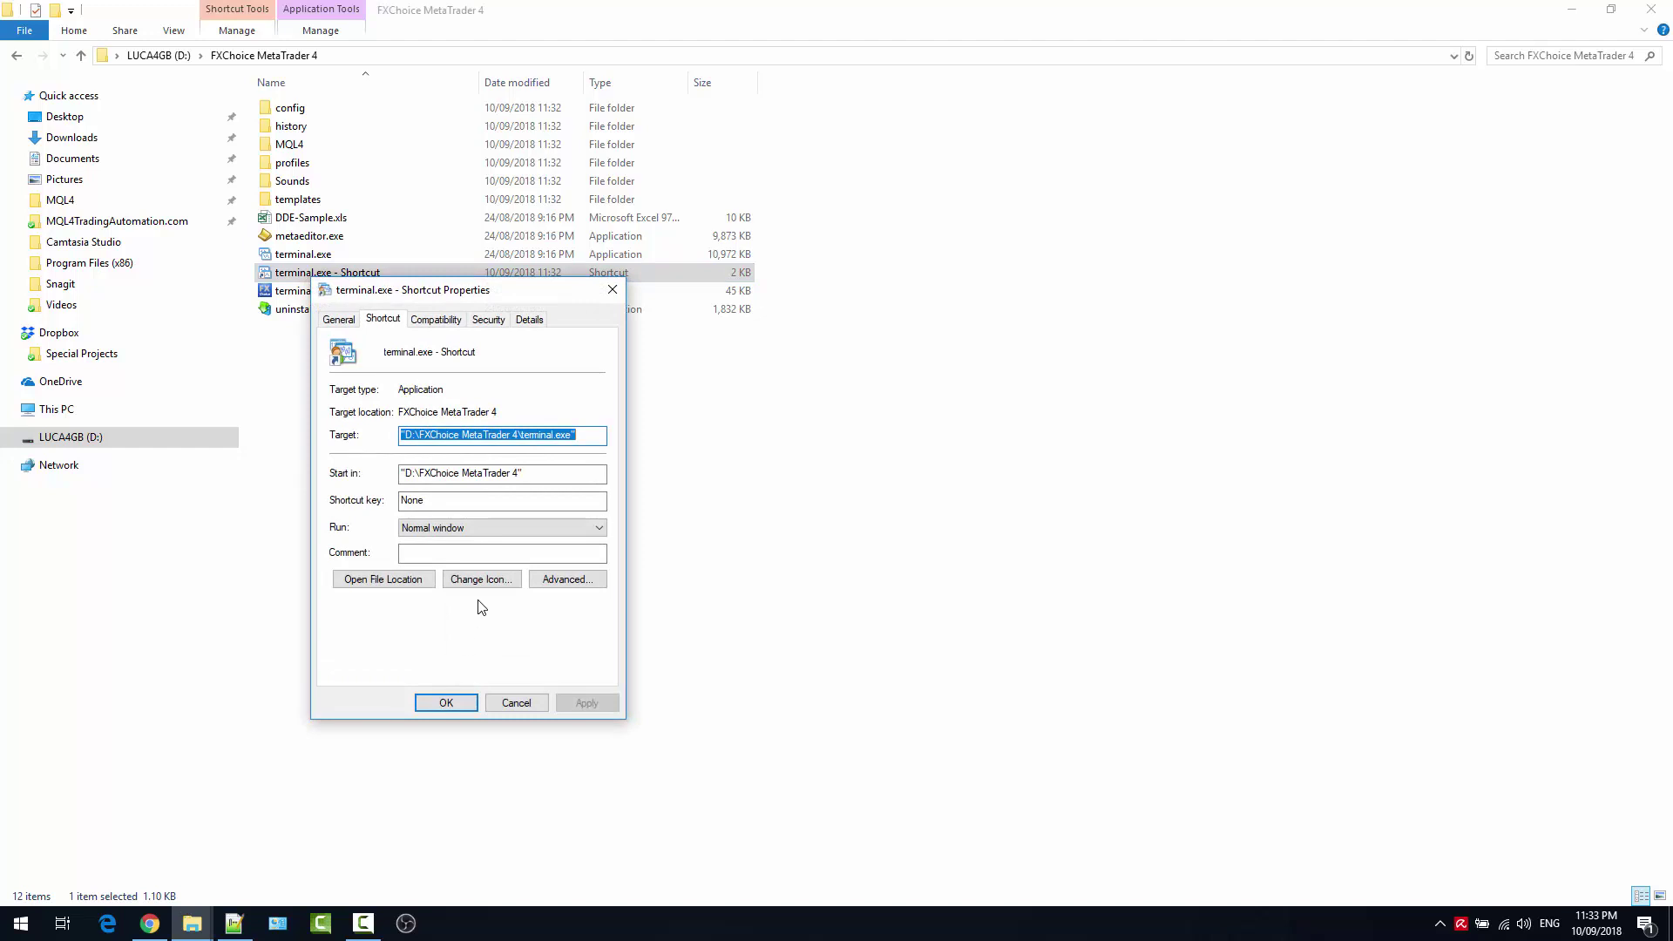
left_click(581, 437)
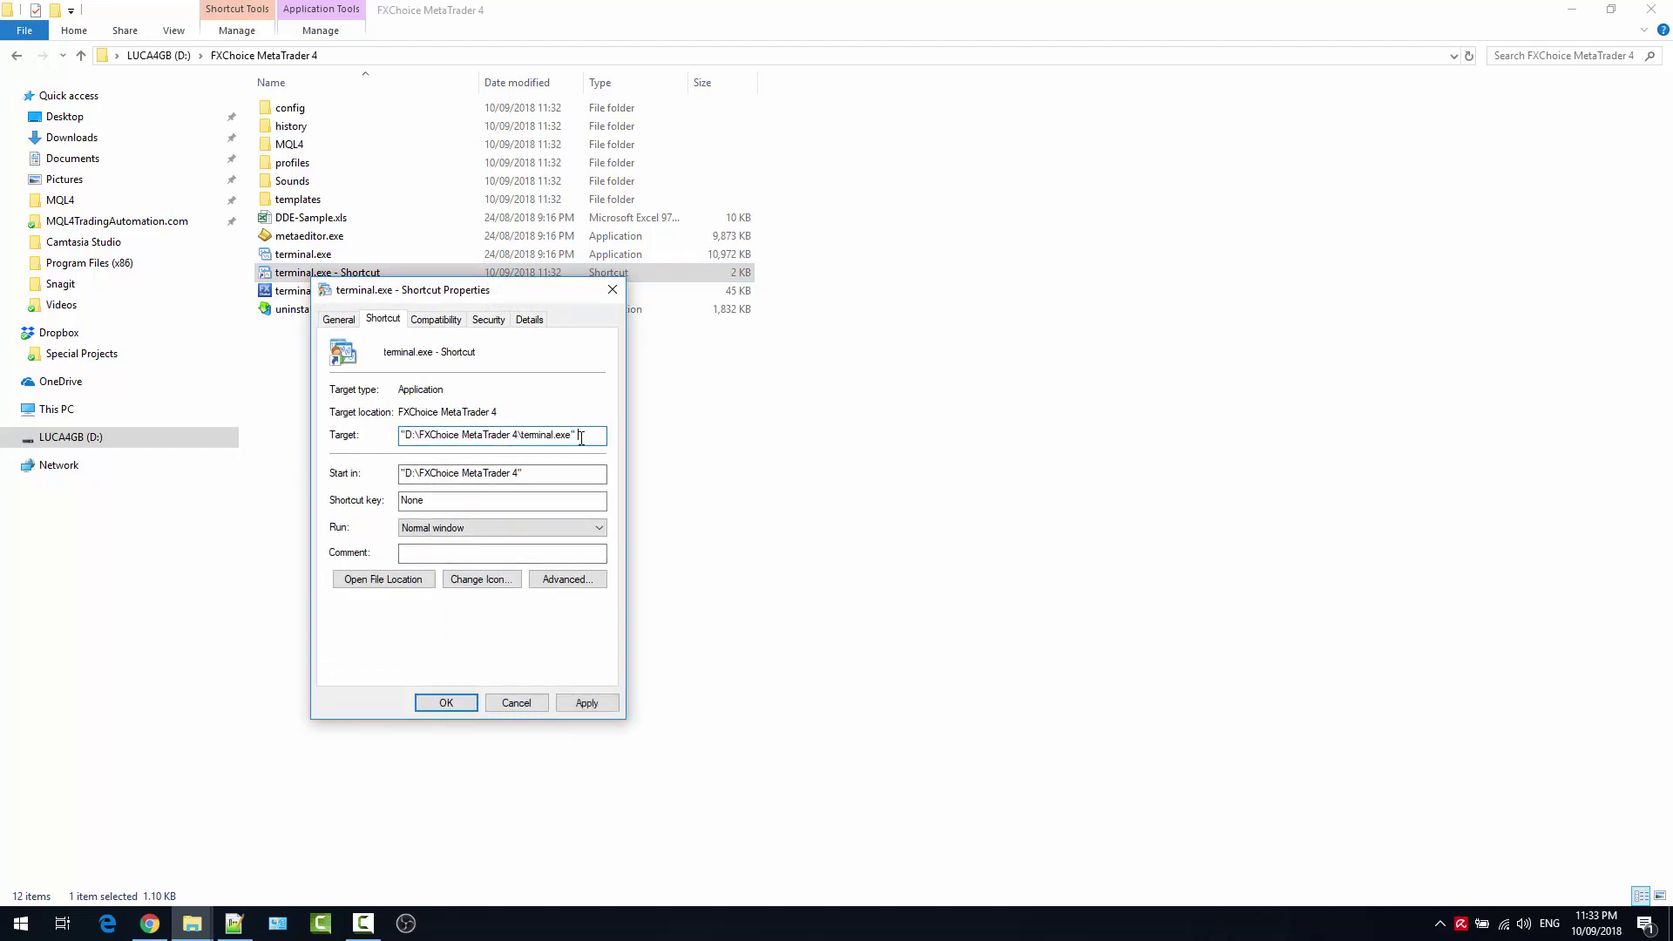
type("/portable")
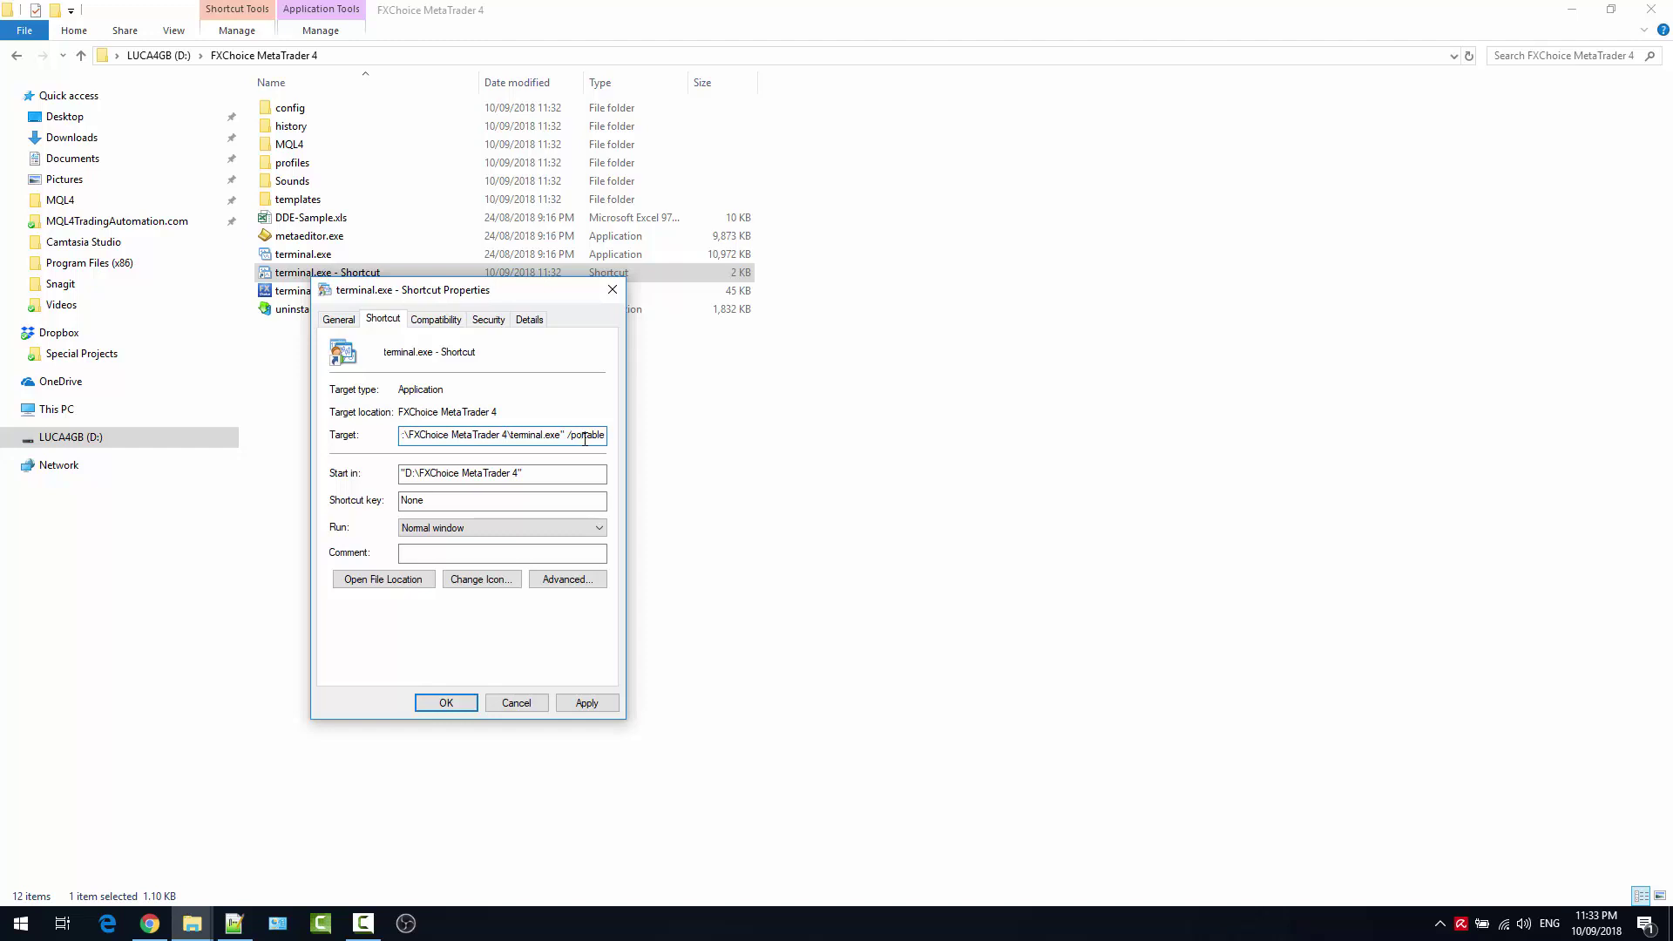
left_click(575, 703)
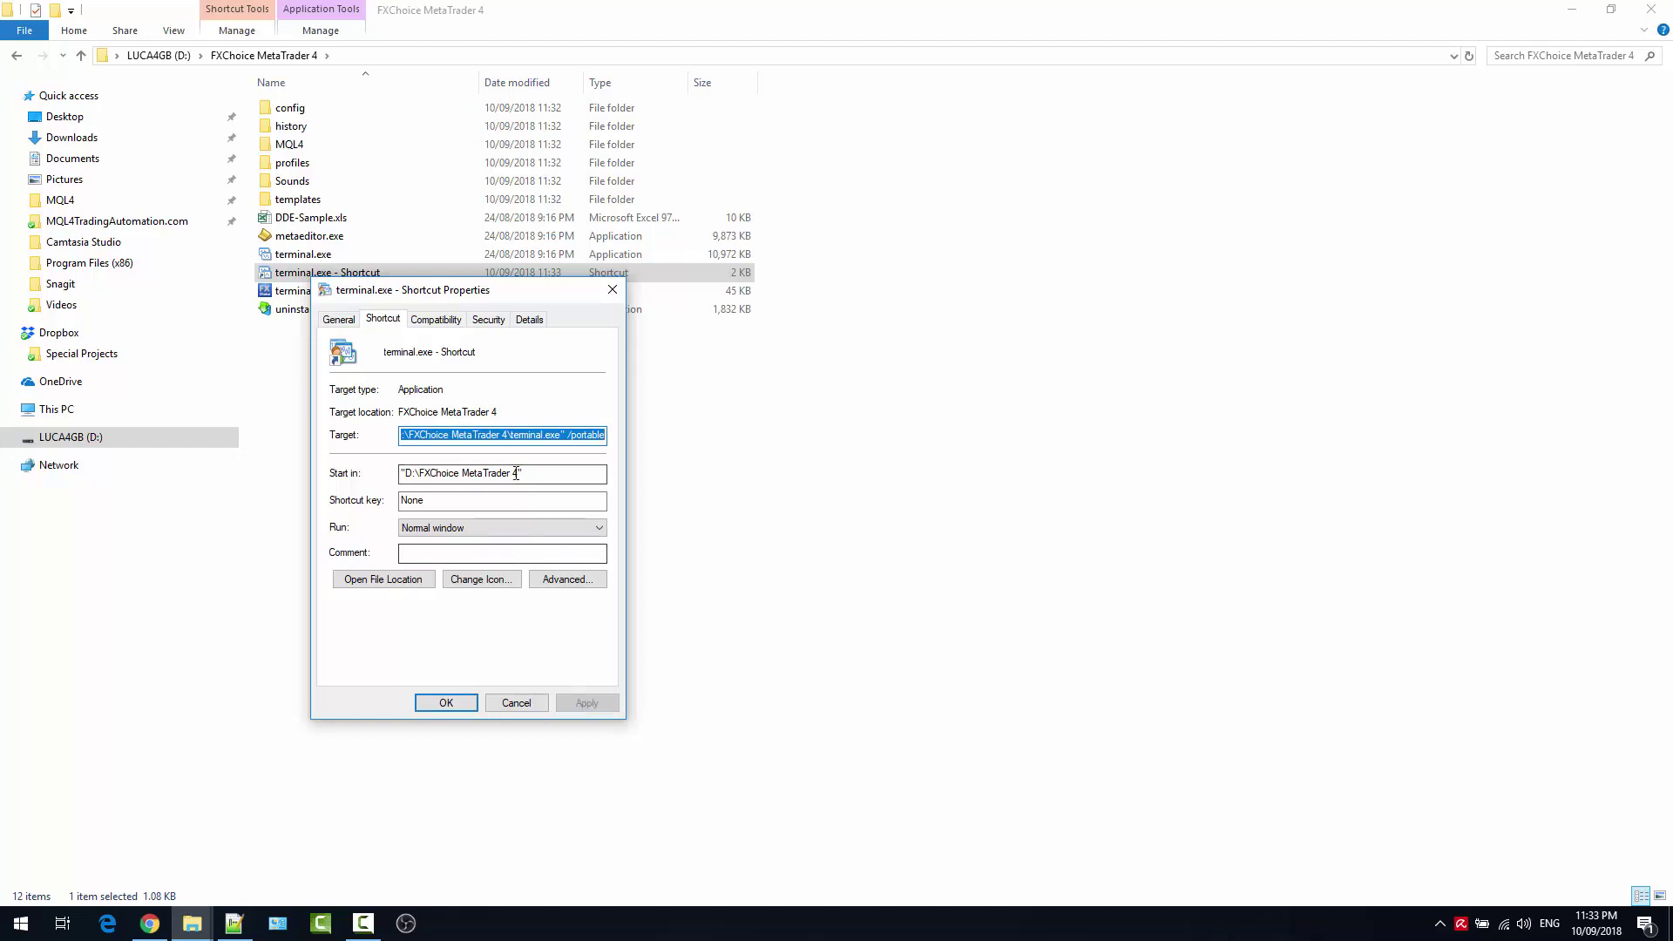
Set the shortcut icon to terminal.ico from D:\FXChoice MetaTrader 4 and save the properties
left_click(476, 580)
left_click(551, 426)
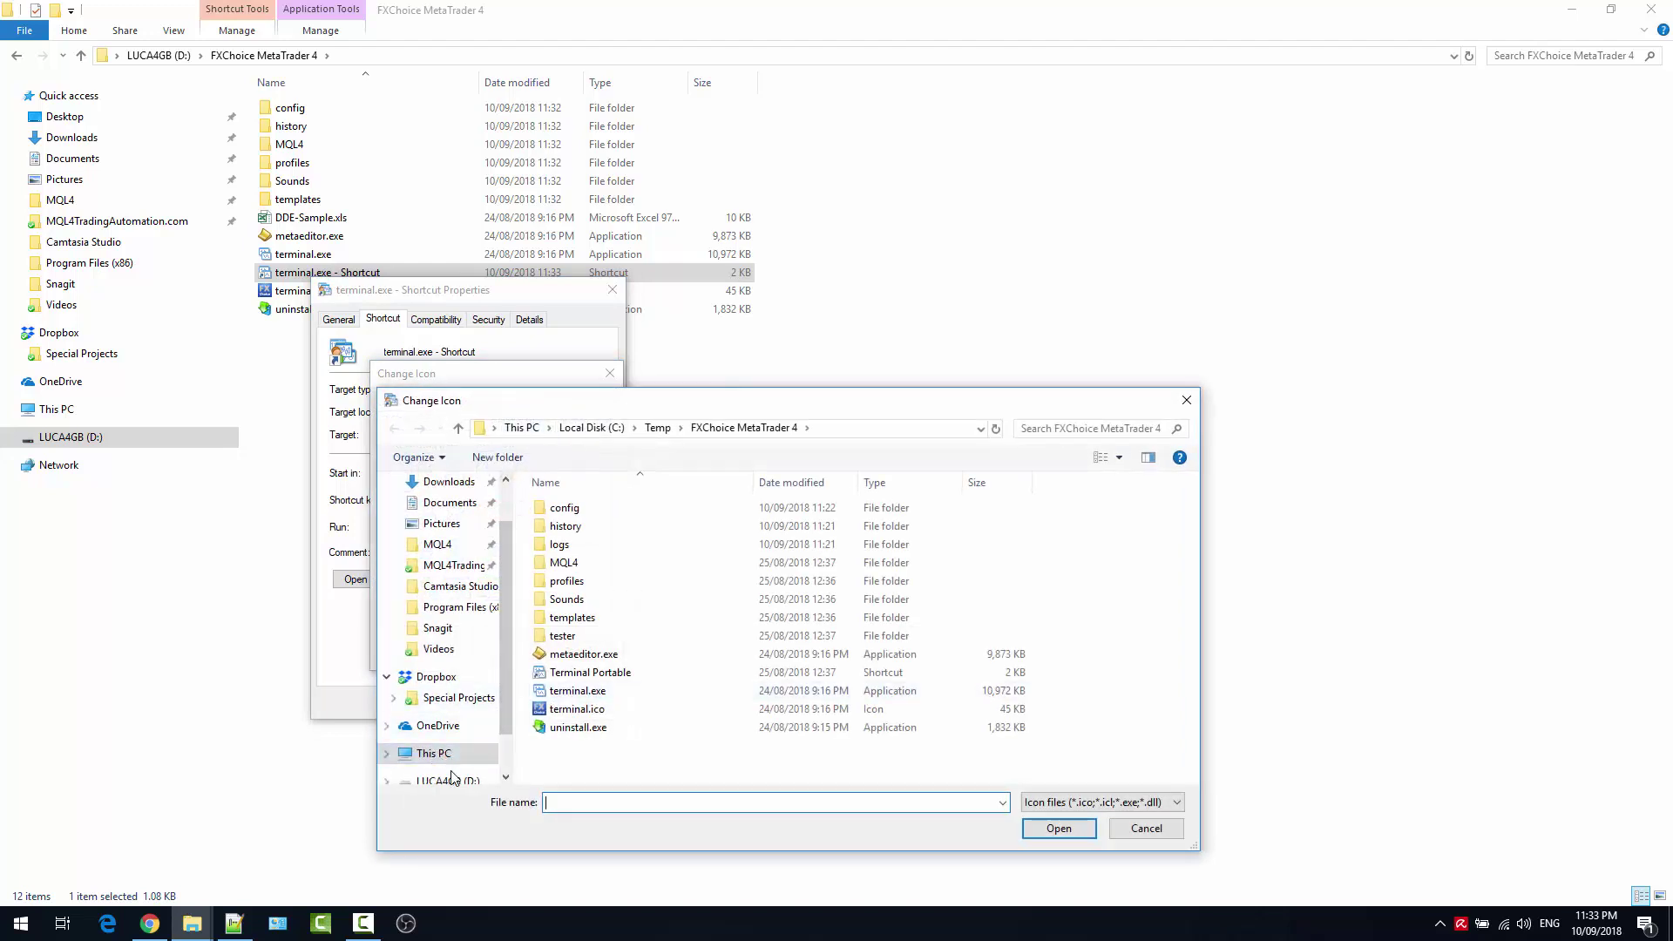
left_click(446, 760)
double_click(579, 507)
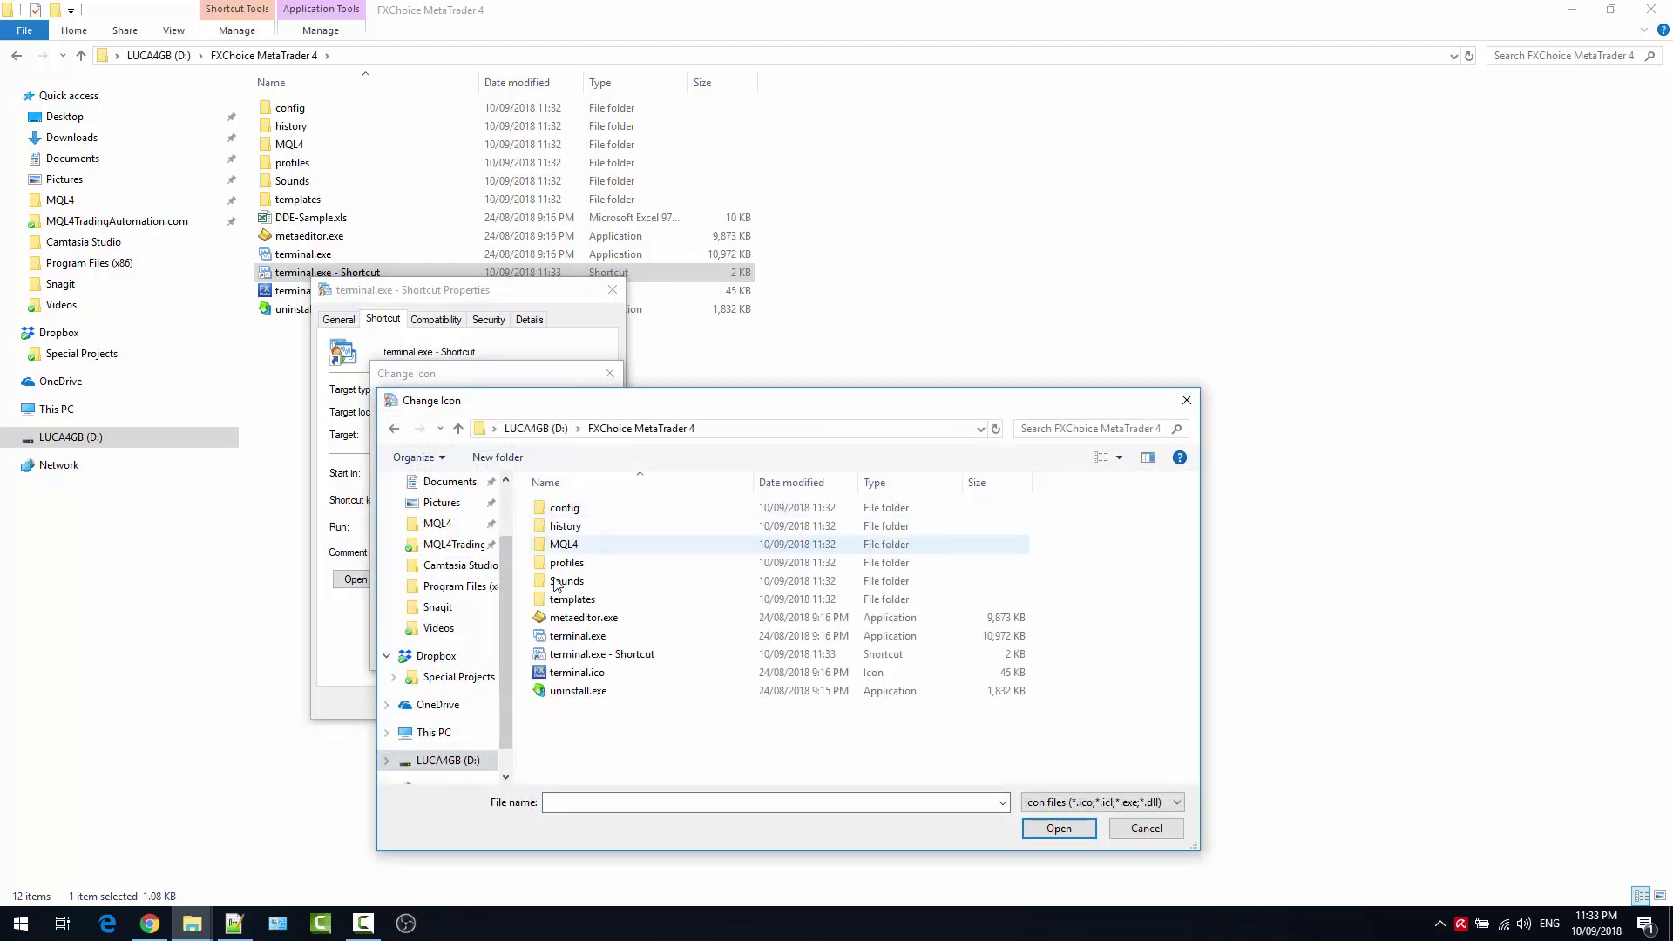
double_click(566, 672)
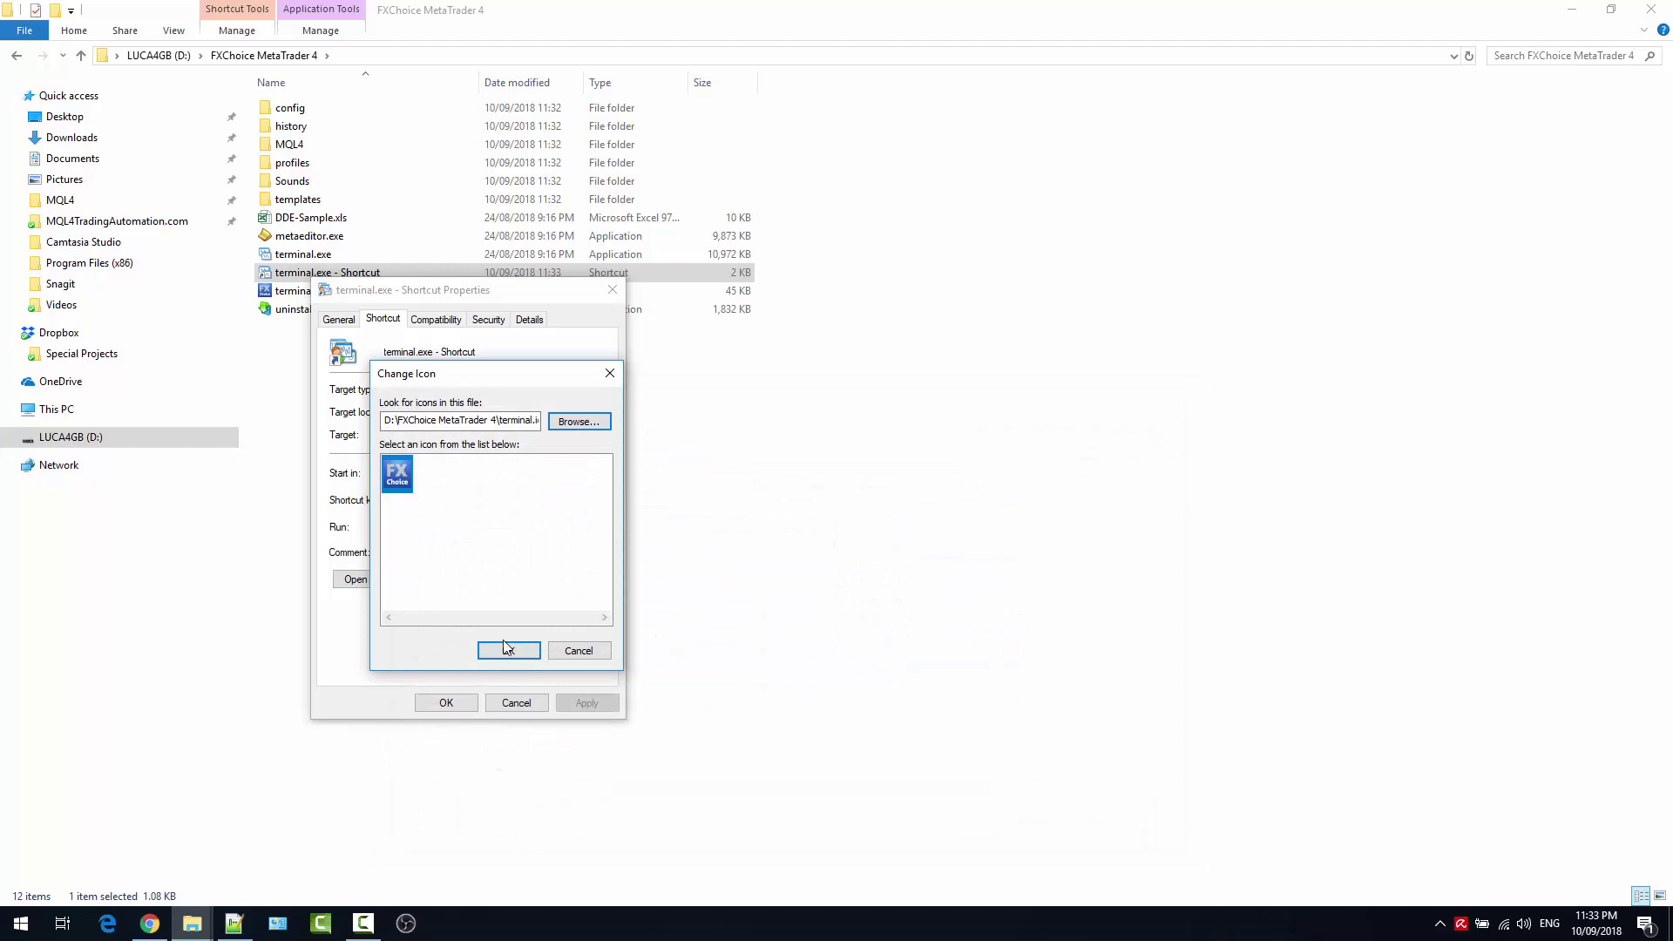
left_click(504, 648)
left_click(579, 702)
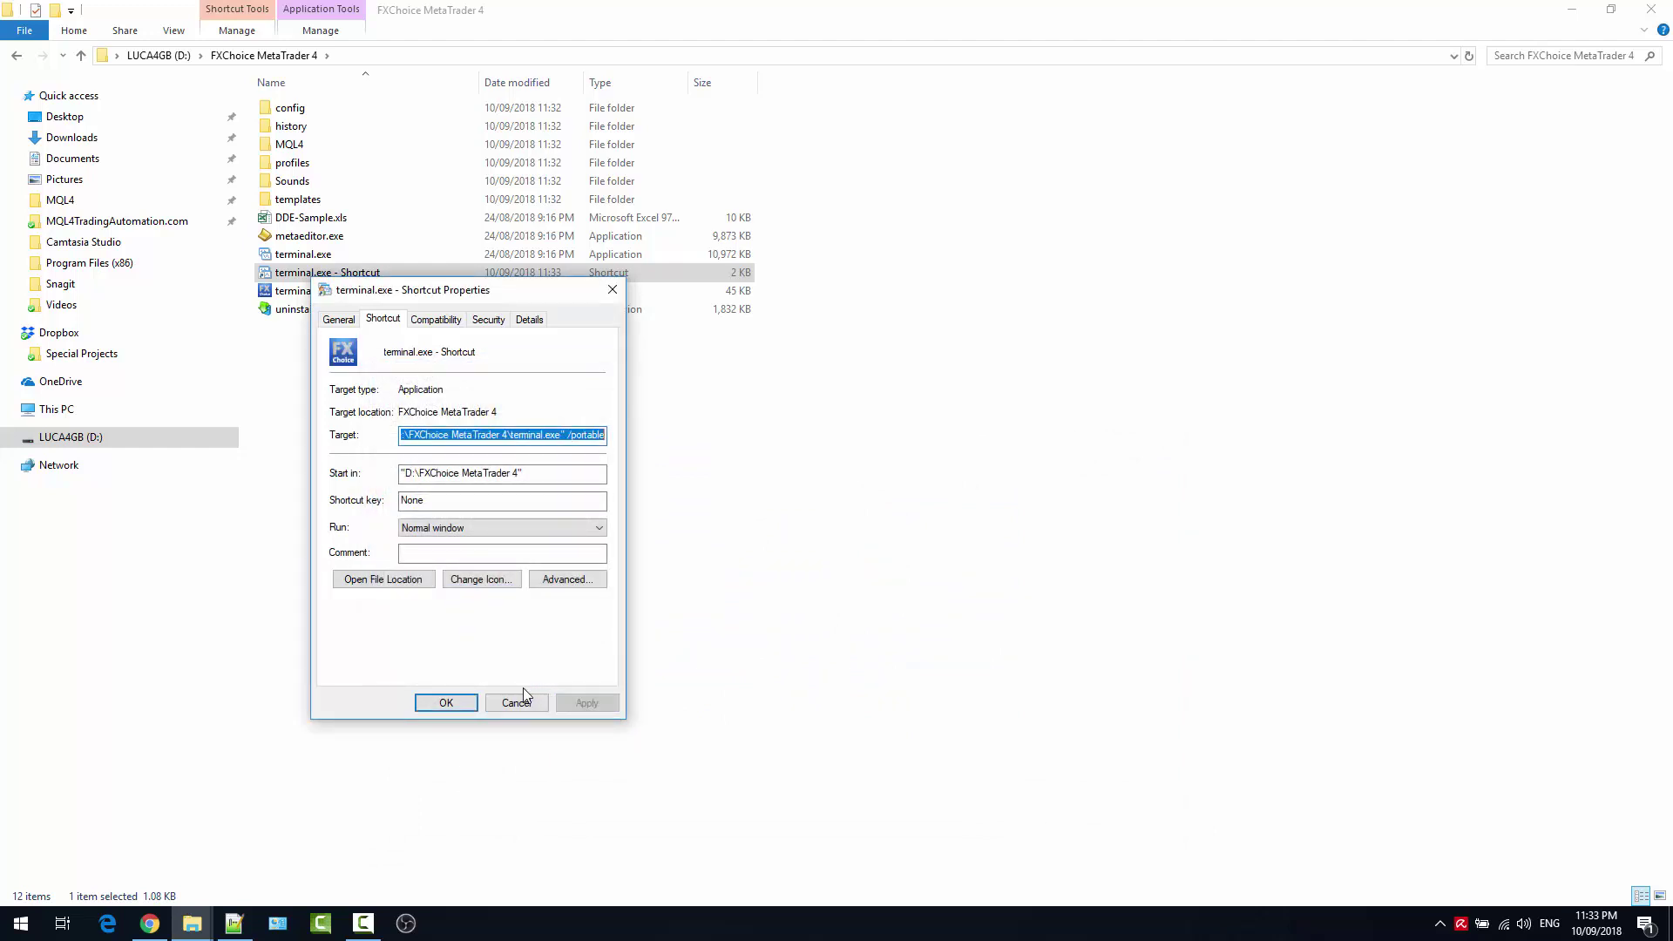
left_click(447, 706)
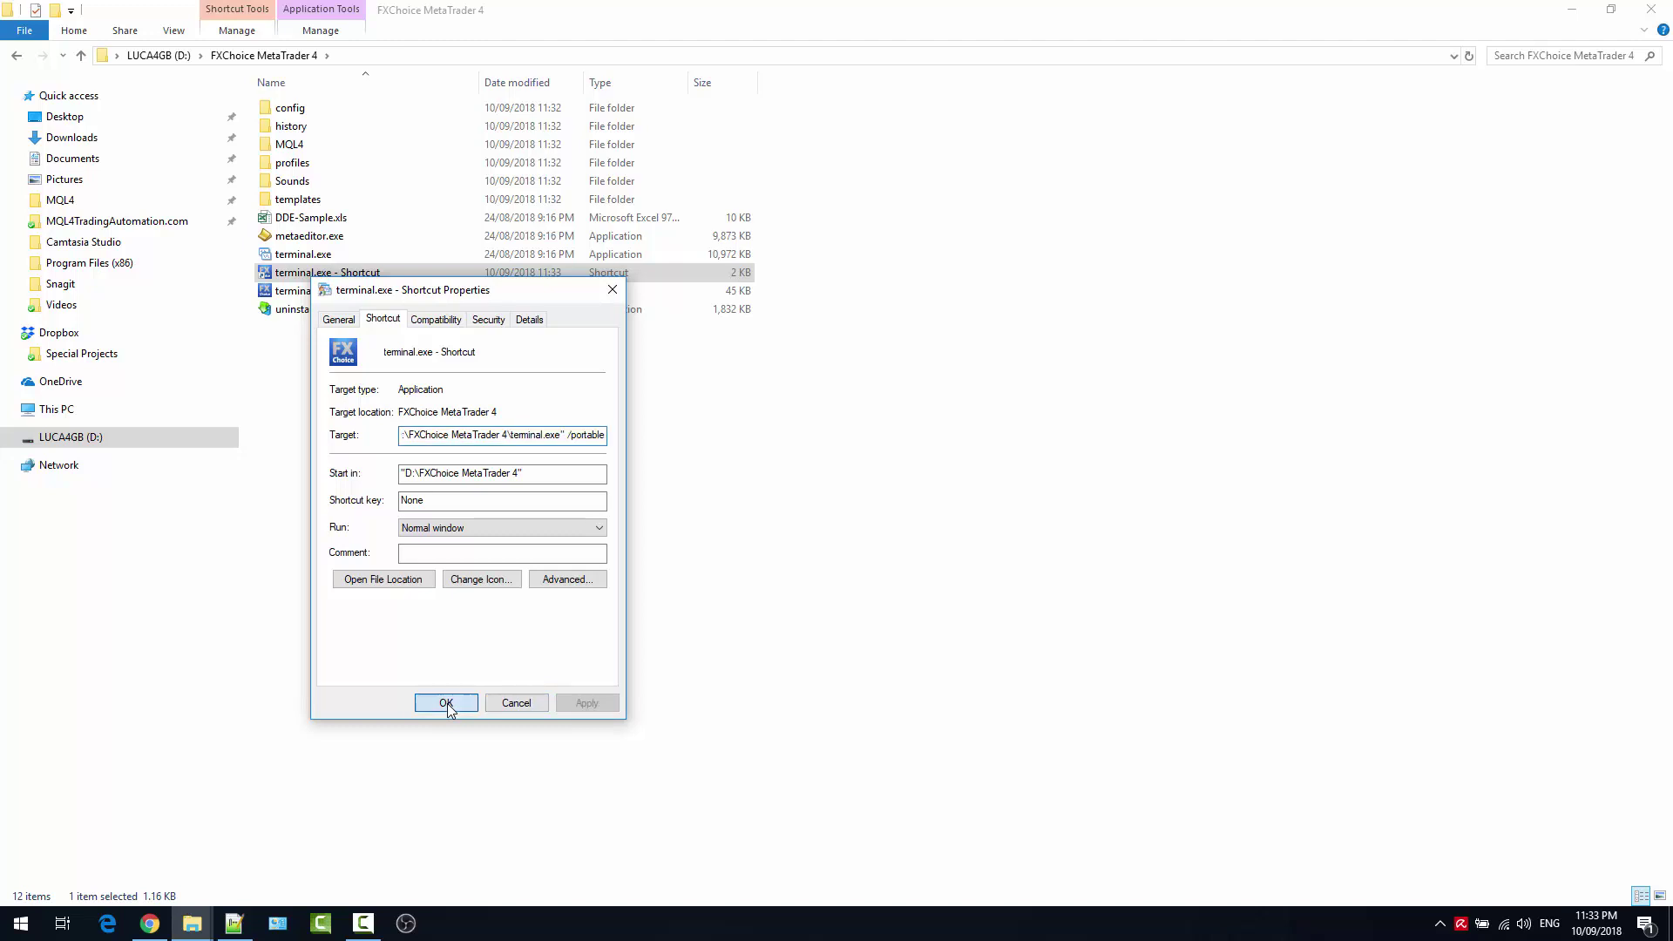
Rename the terminal.exe shortcut to 'FXChoice Portable'
left_click(331, 276)
type("FXCho")
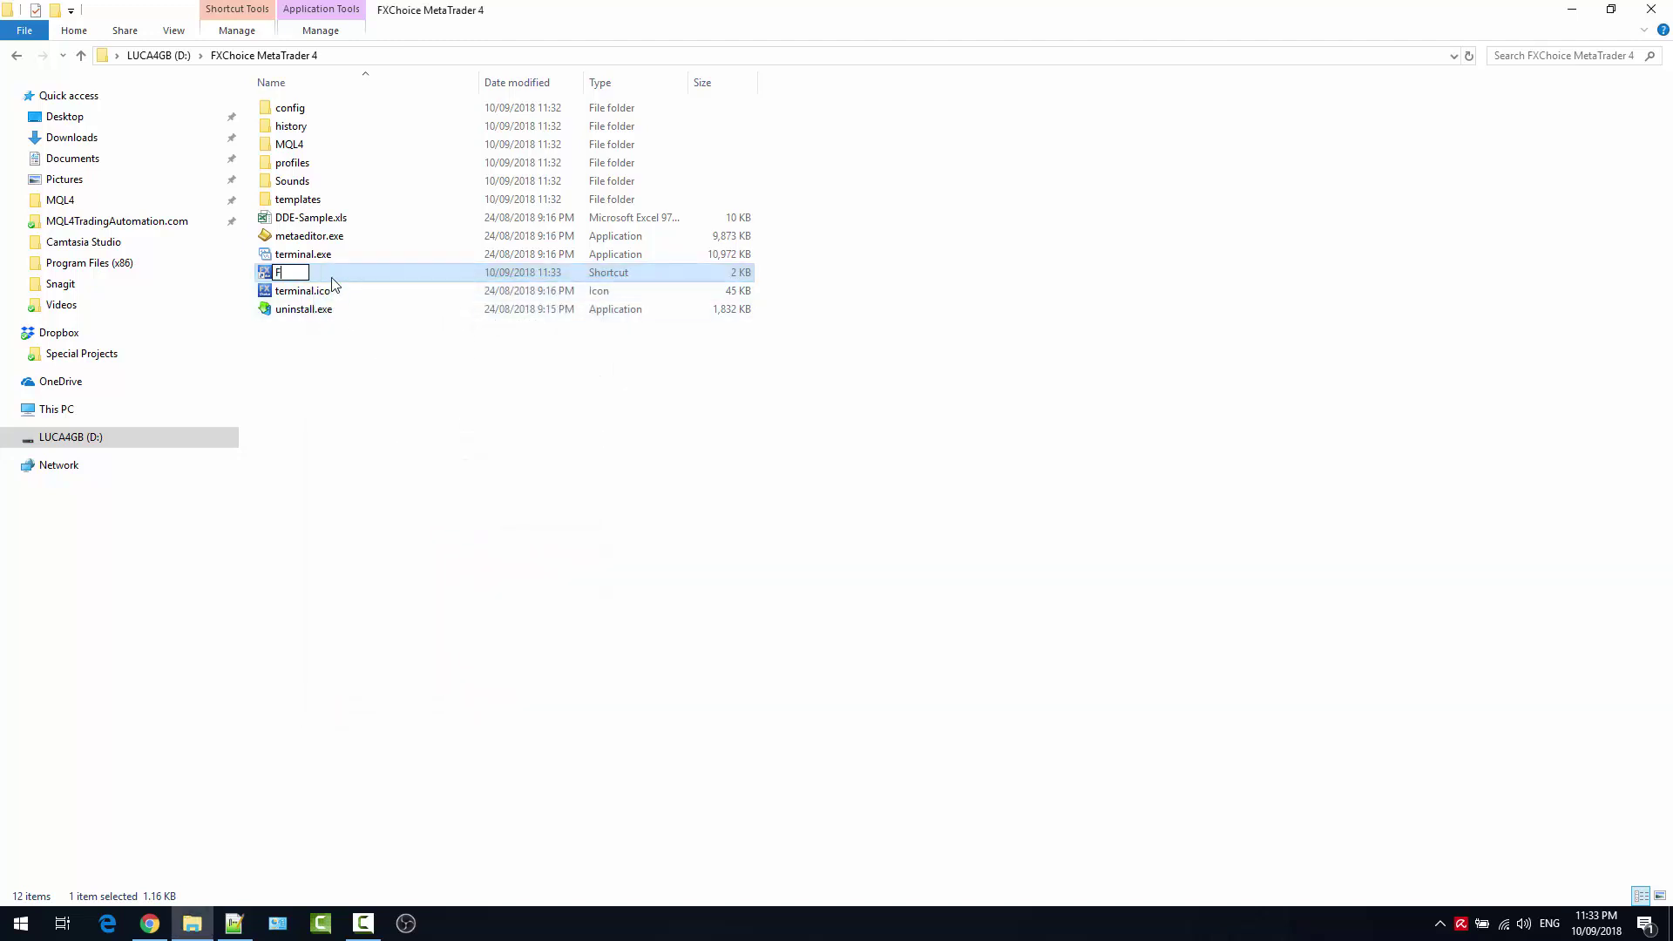
type("ice Portable")
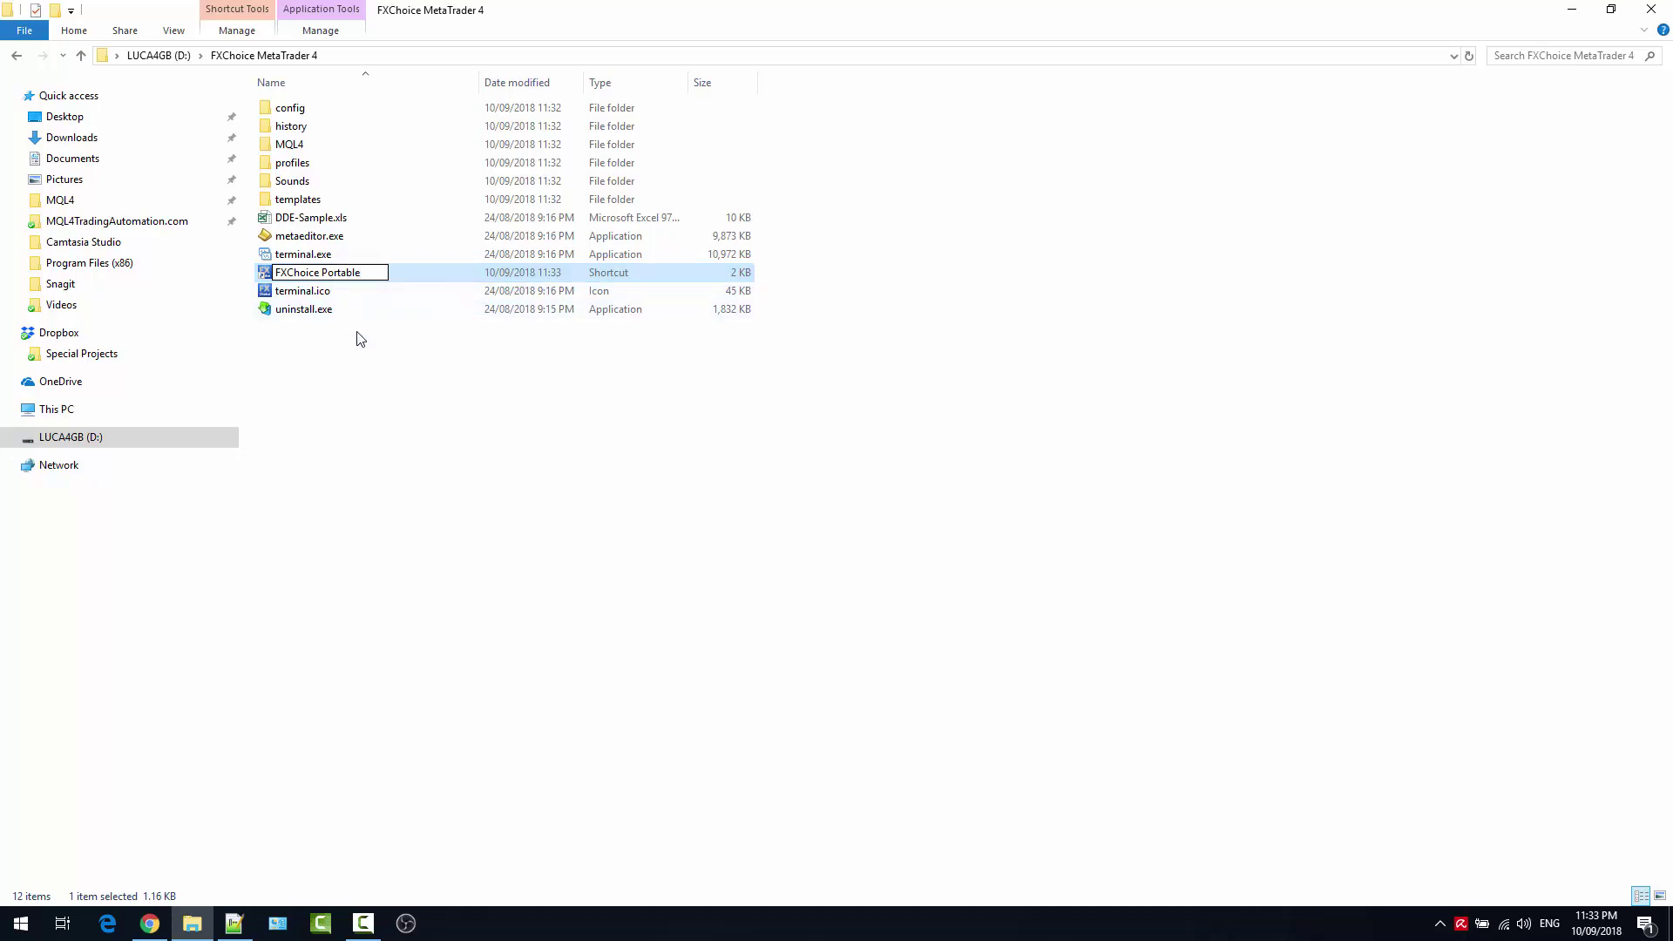
key("Return")
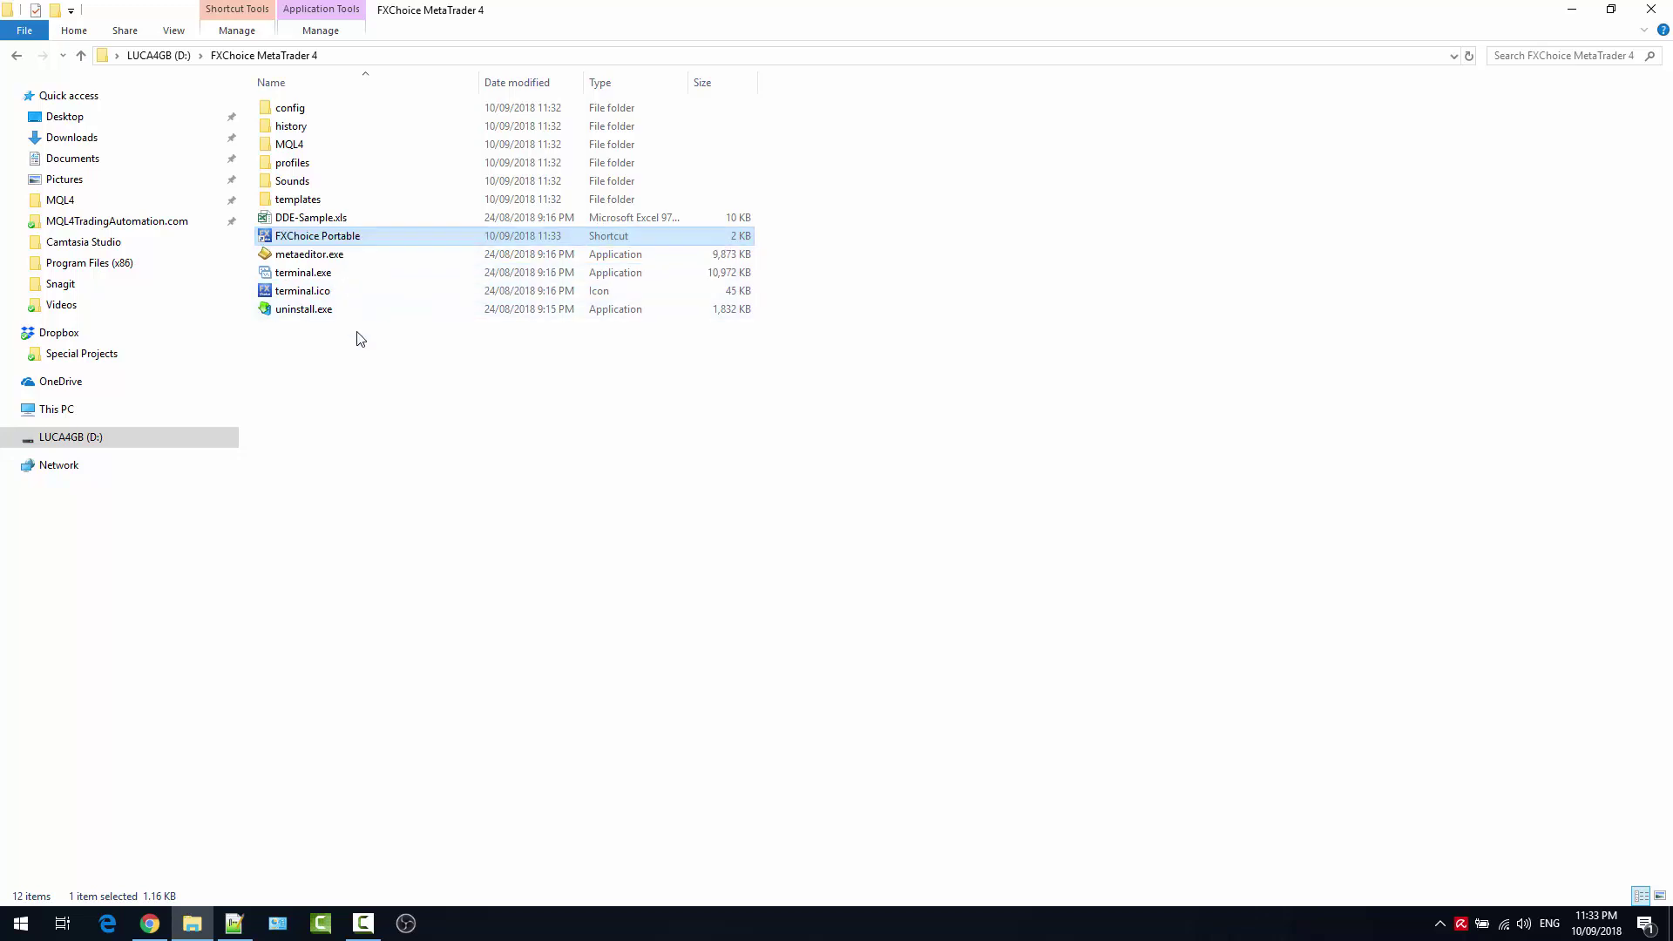
right_click(316, 241)
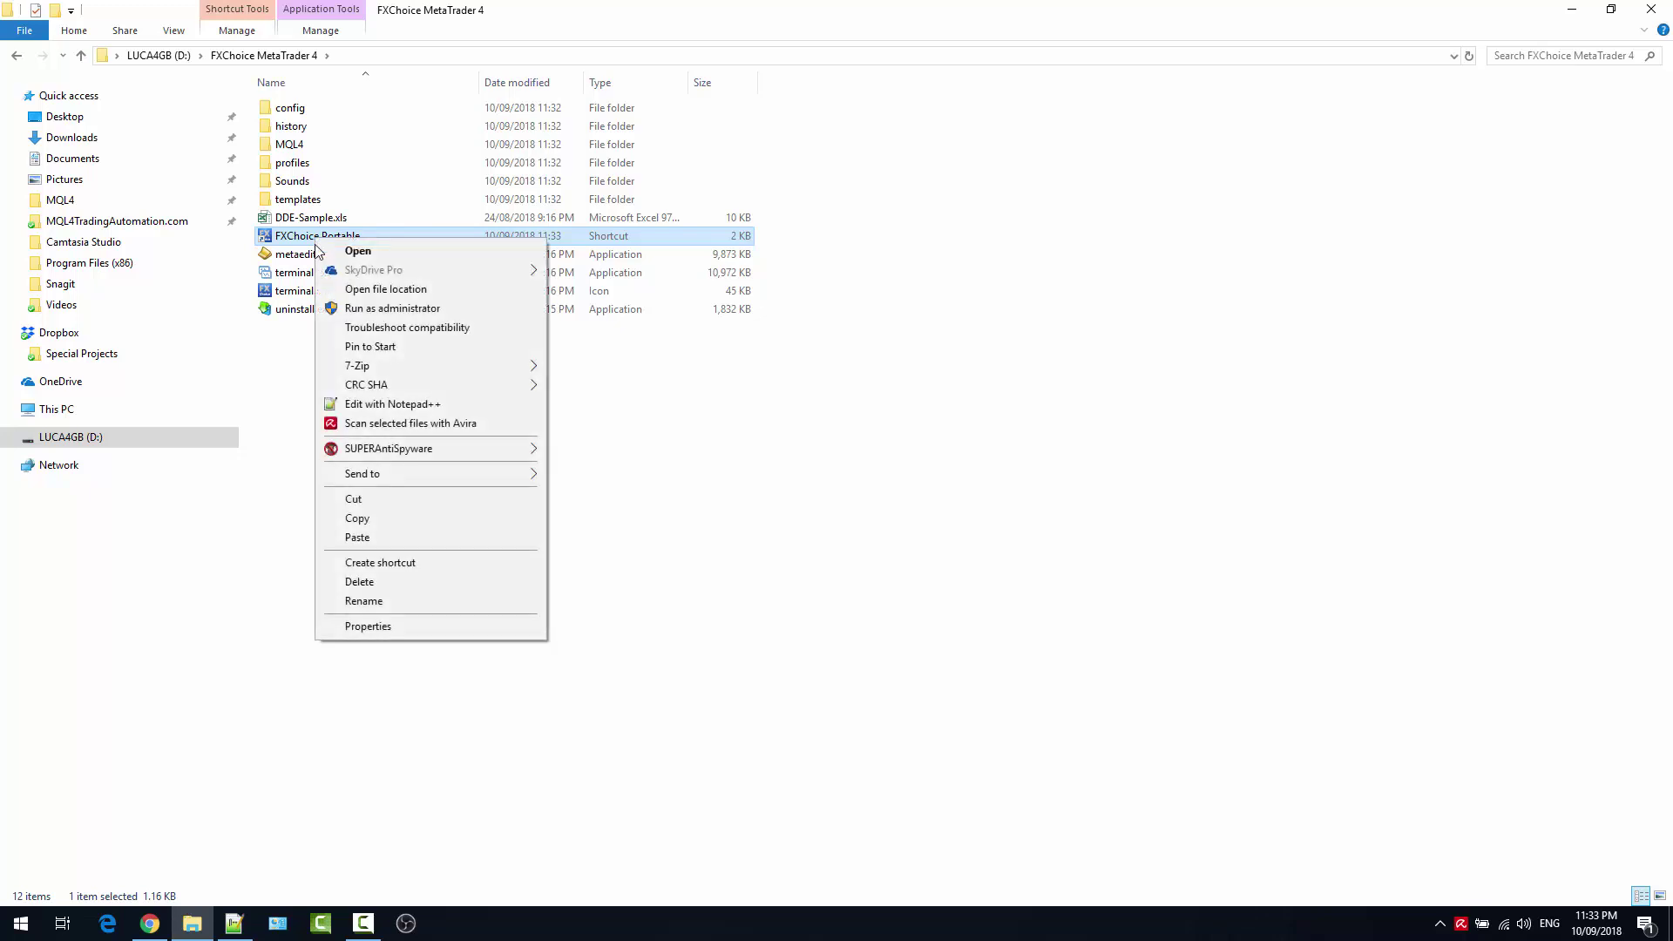
left_click(352, 626)
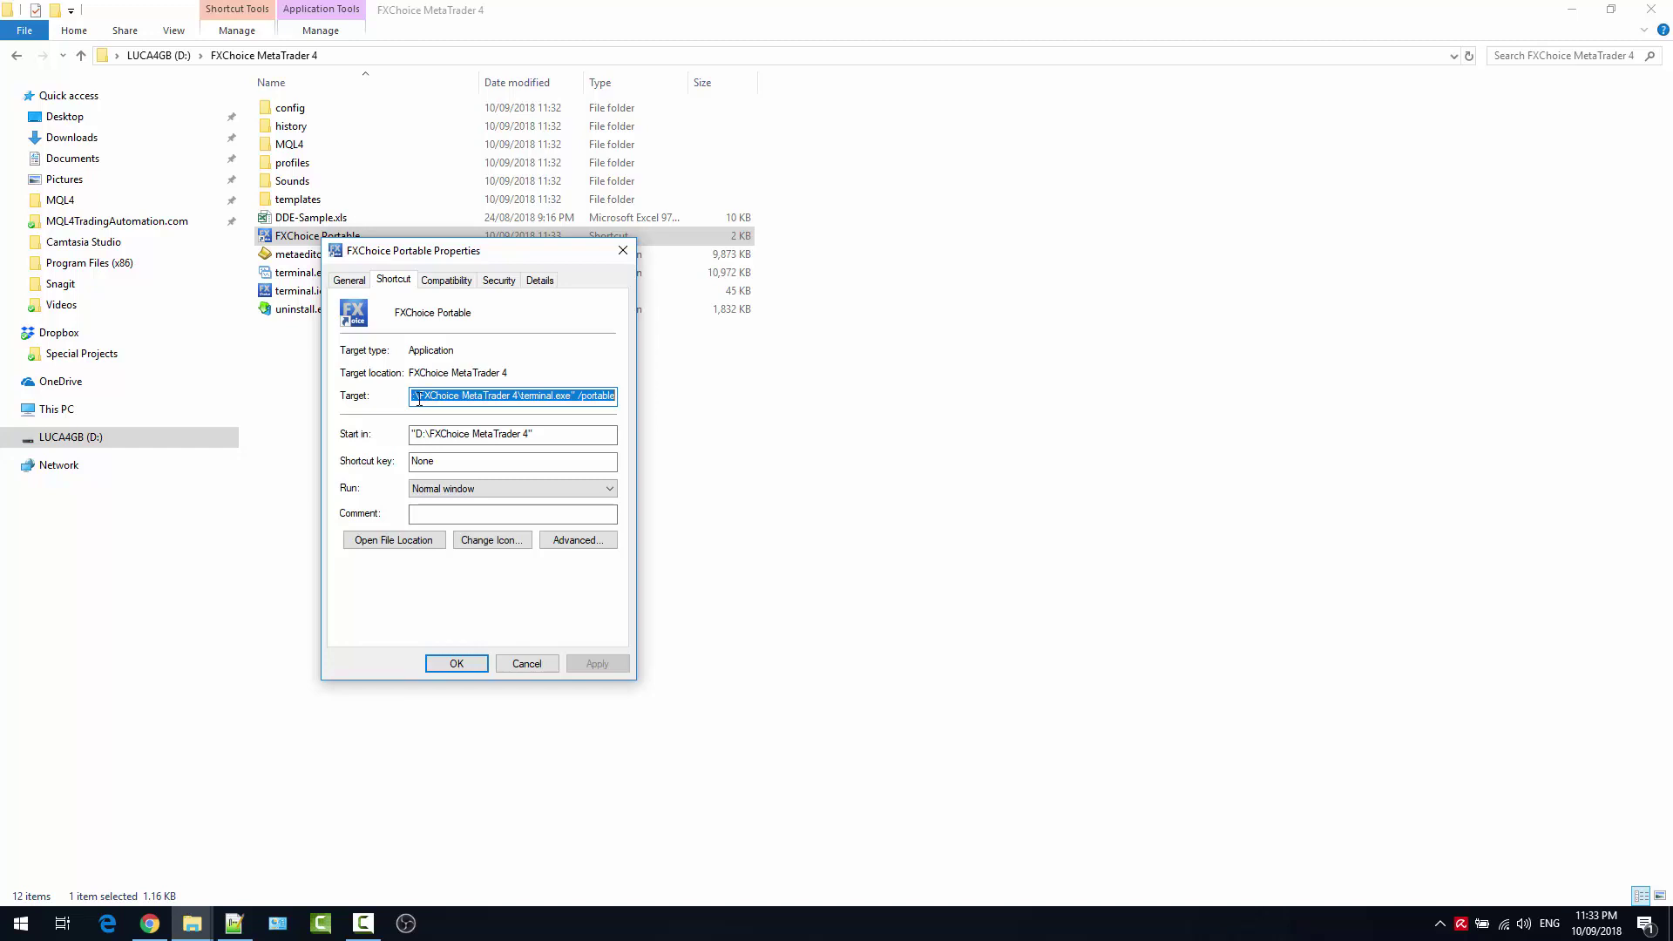
left_click(440, 399)
key("Home")
key("Right")
key("Right")
key("Right")
key("Right")
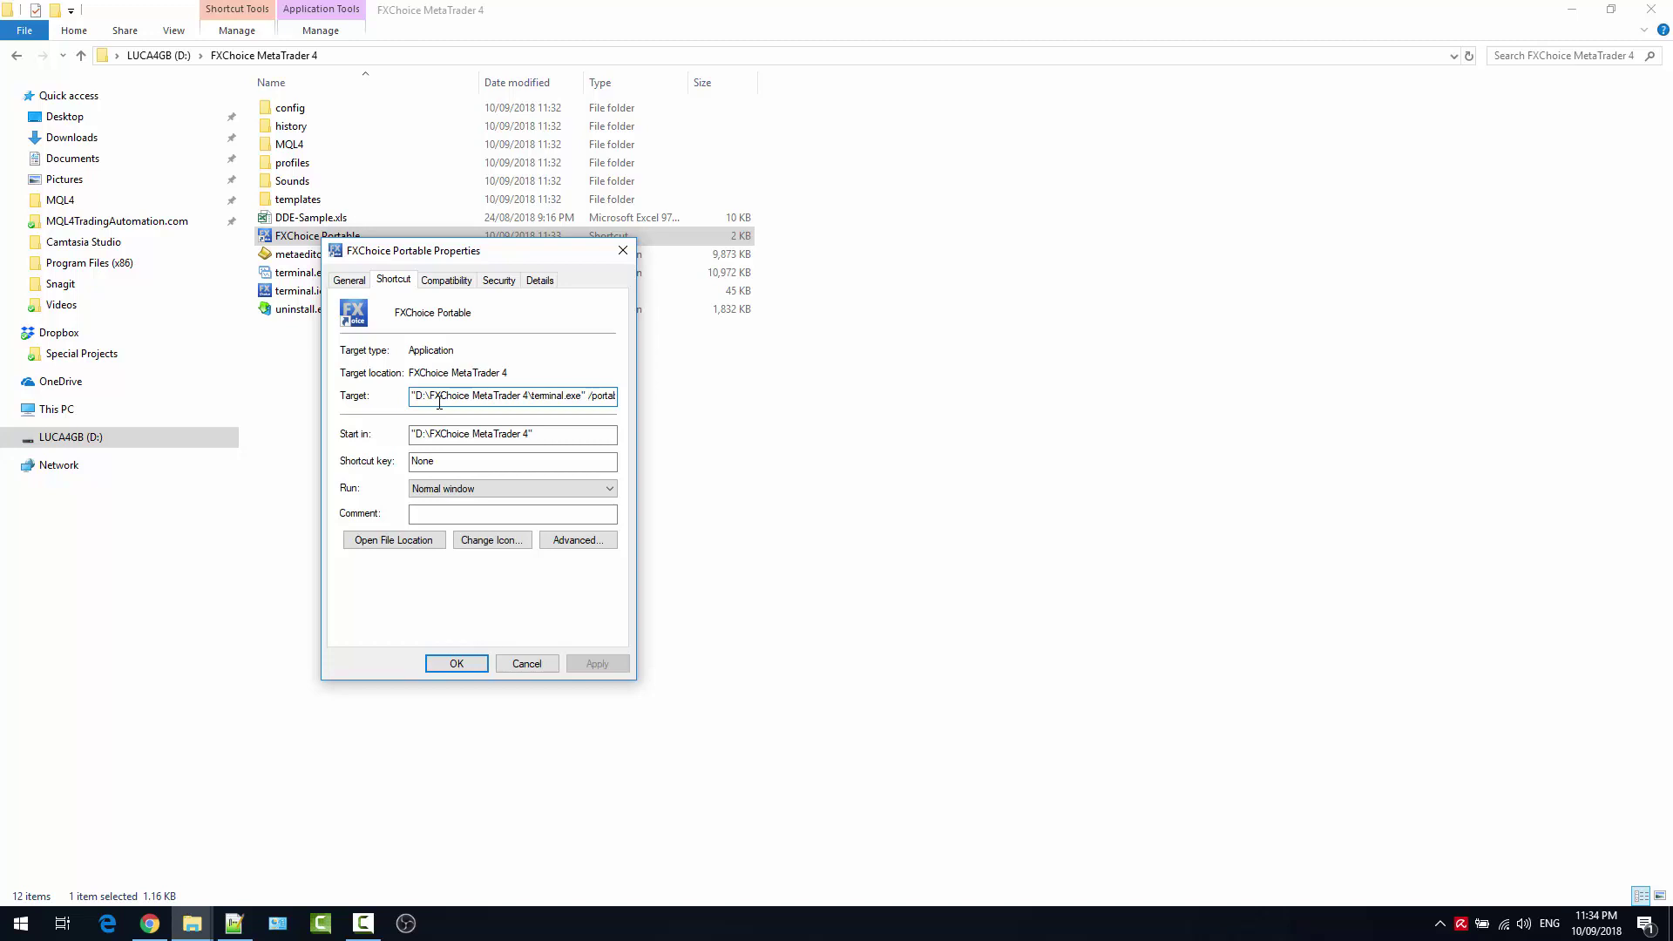
key("End")
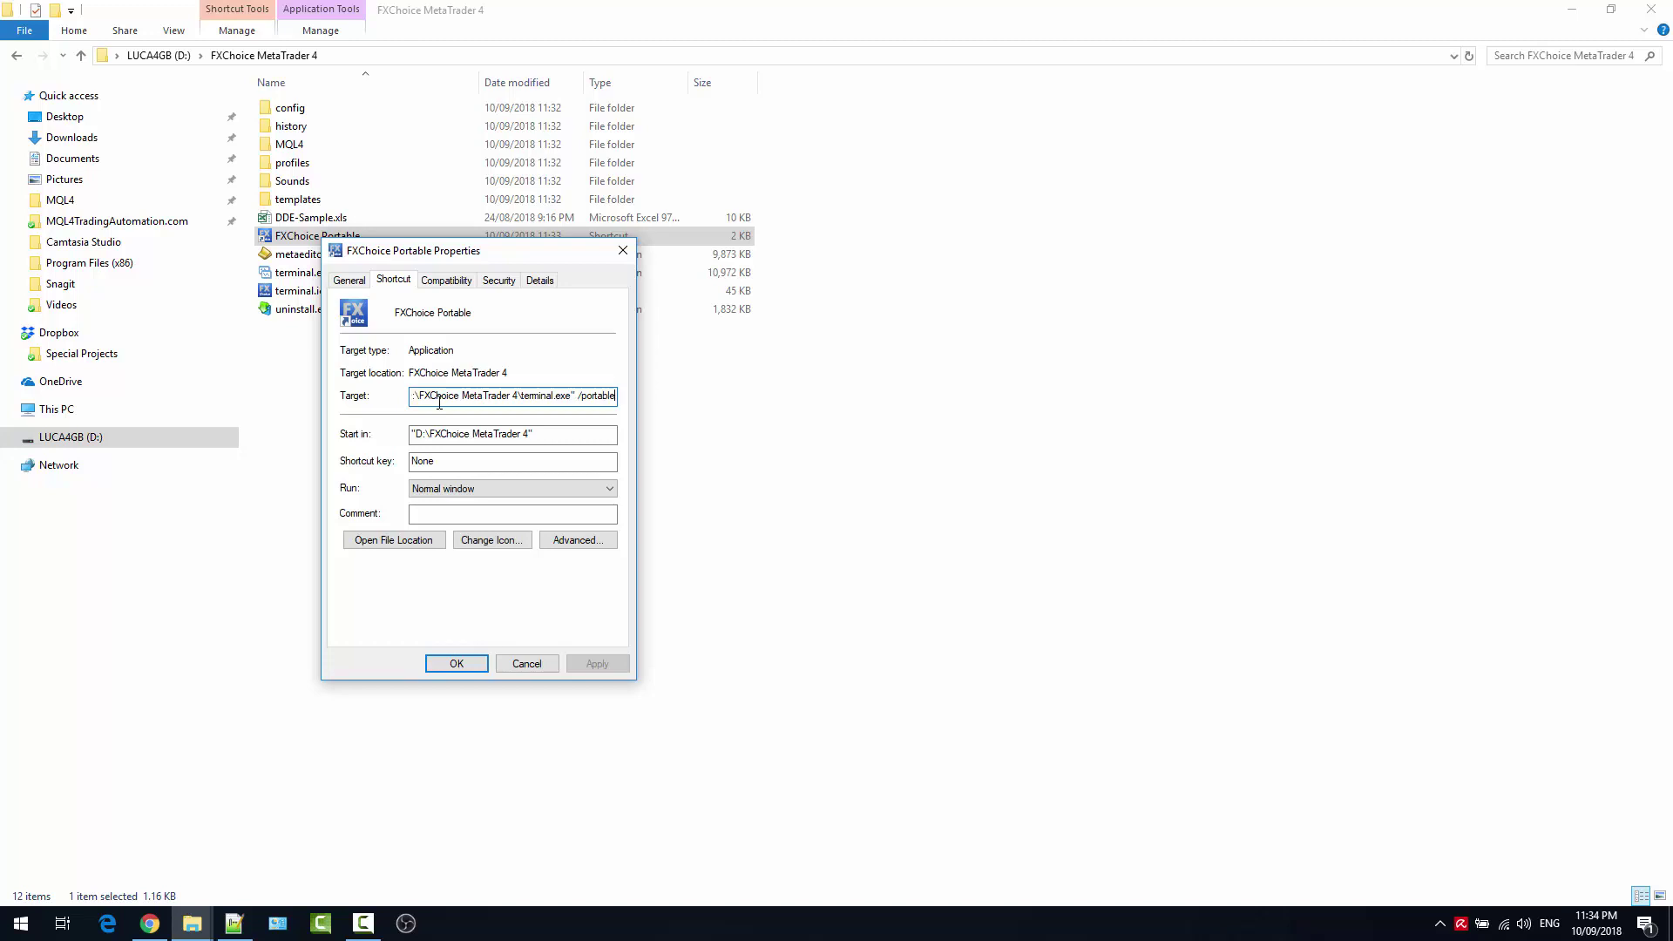
double_click(606, 398)
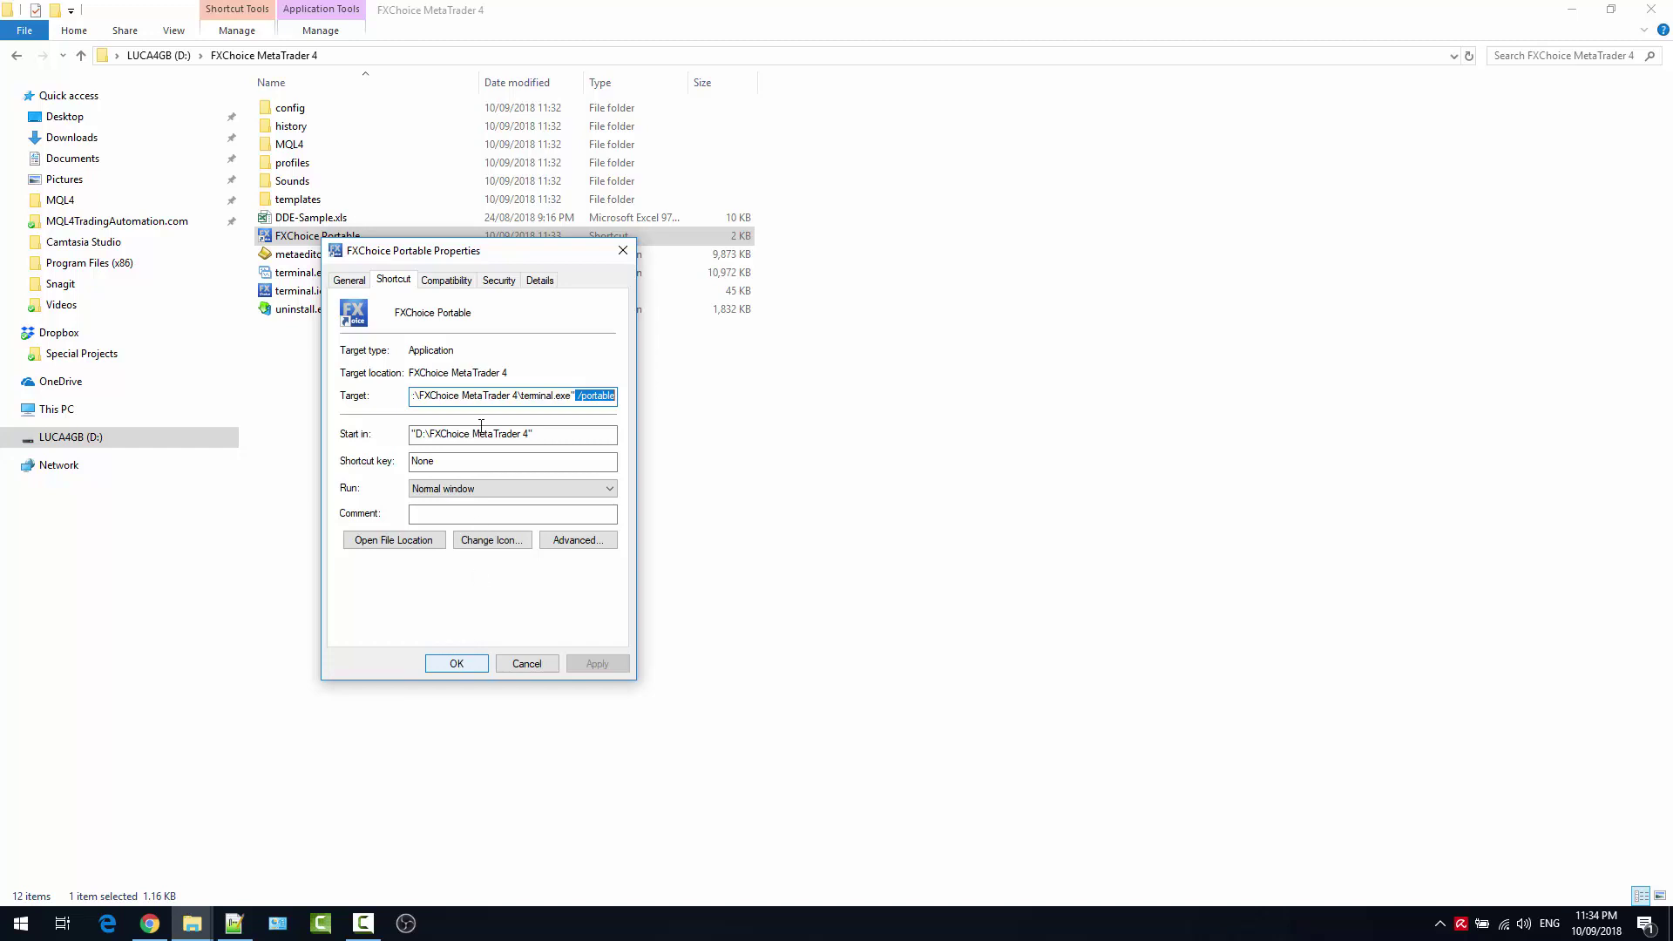
left_click(454, 665)
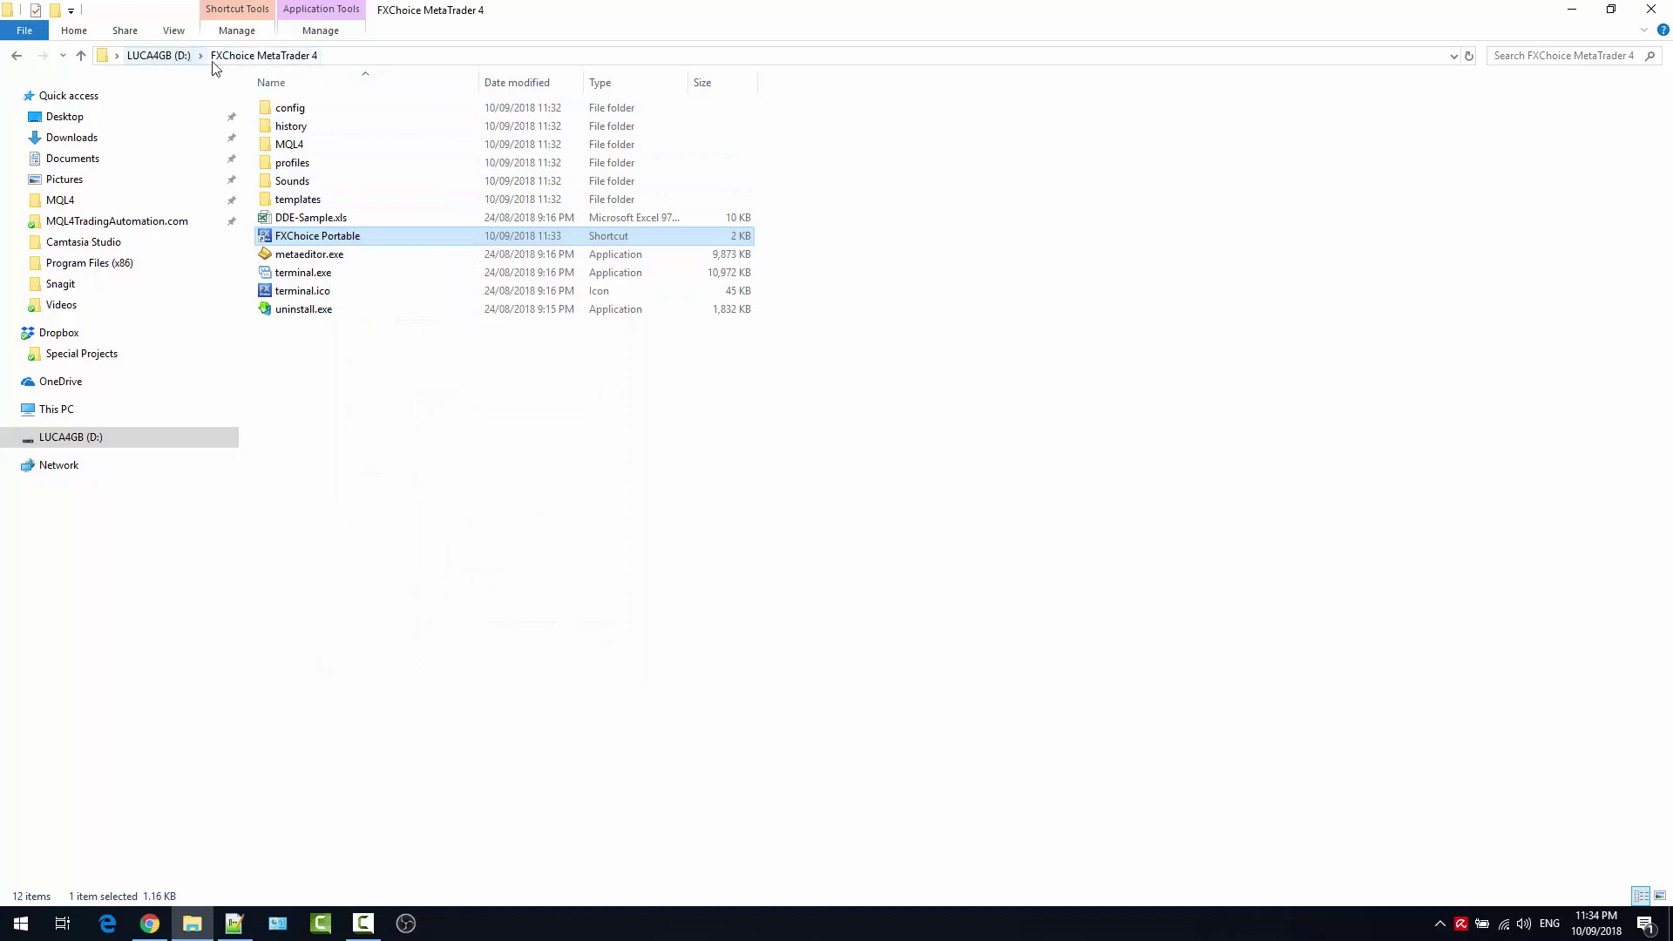
left_click(321, 375)
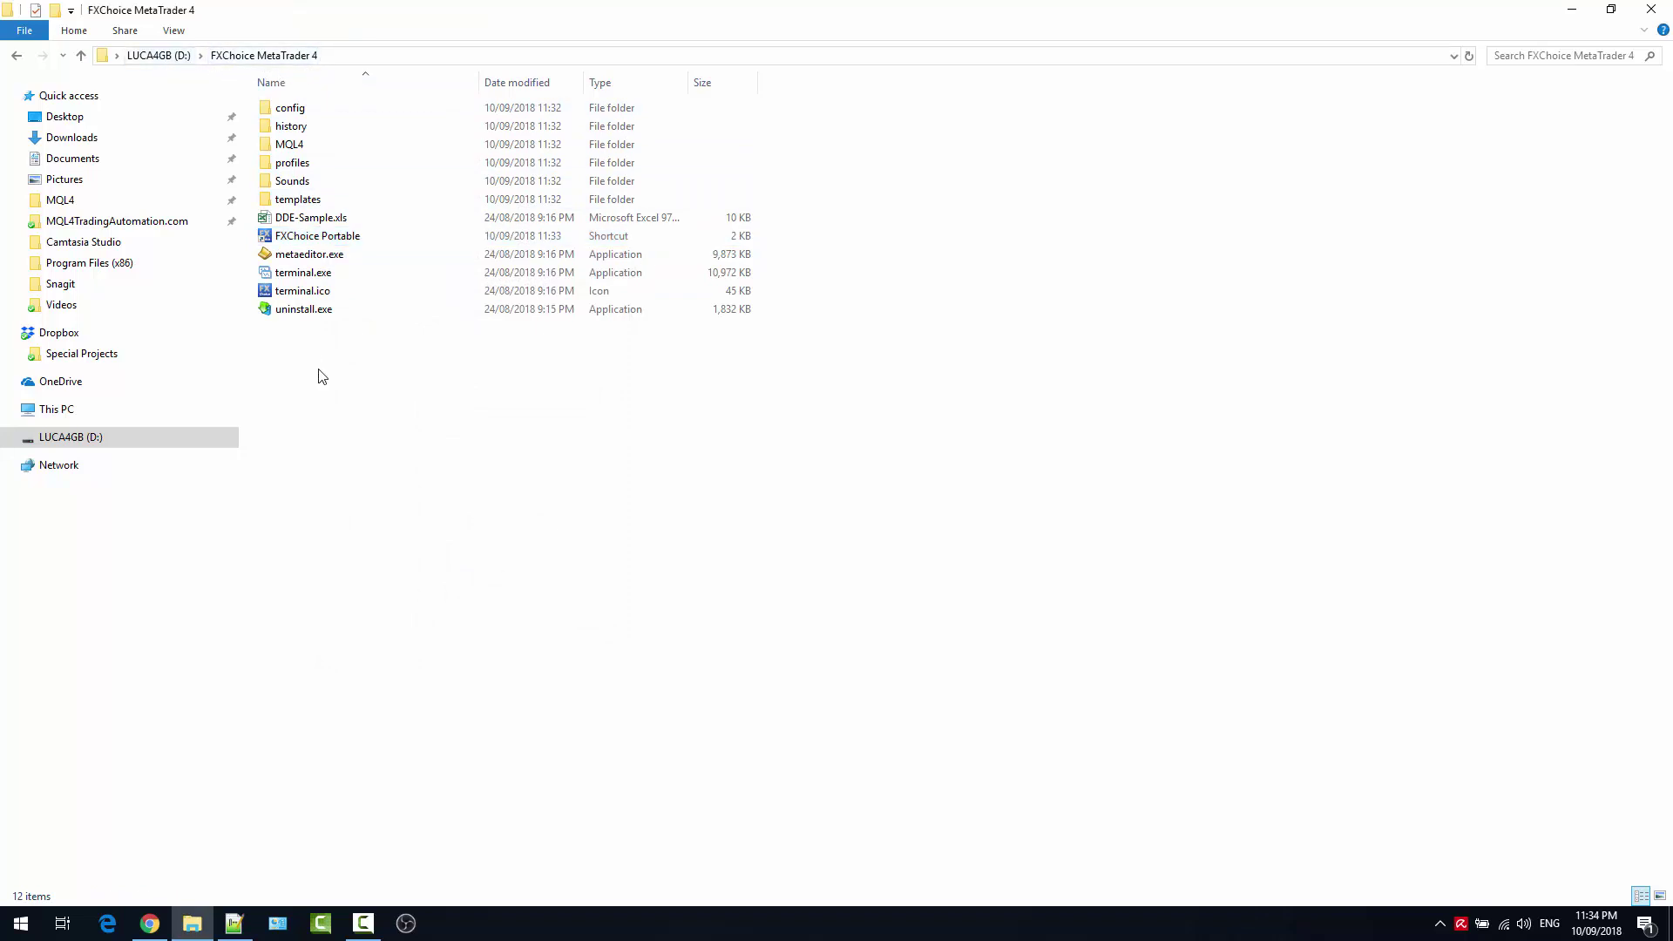
Start MetaTrader 4 in portable mode from the FXChoice Portable shortcut
left_click(305, 243)
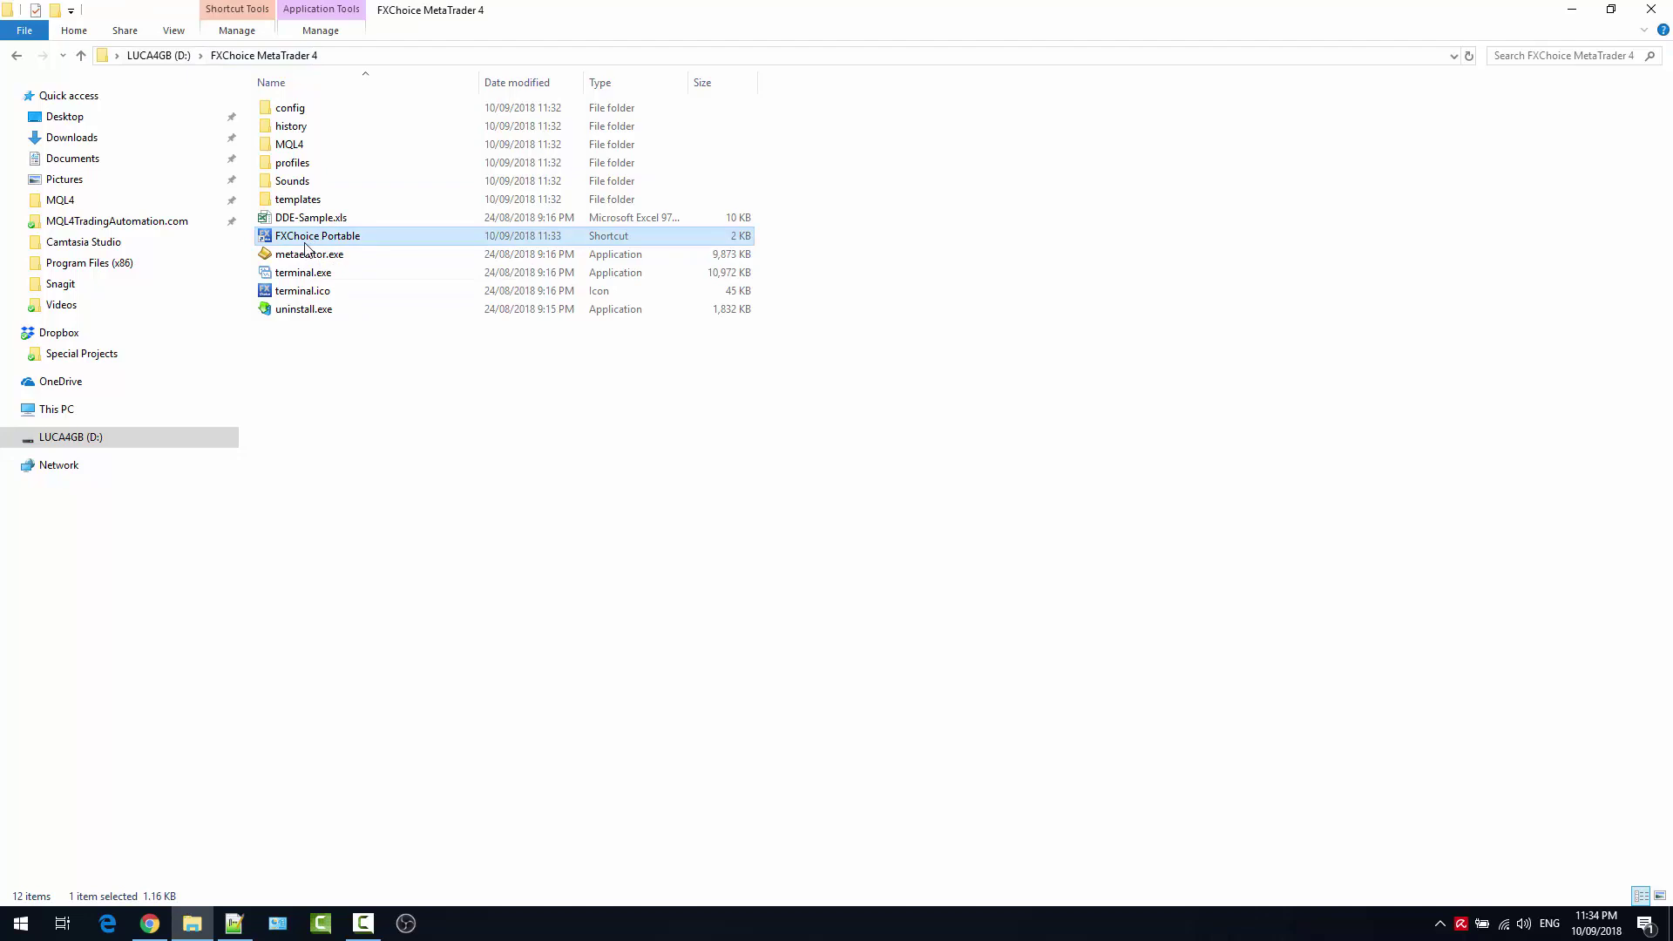
double_click(305, 244)
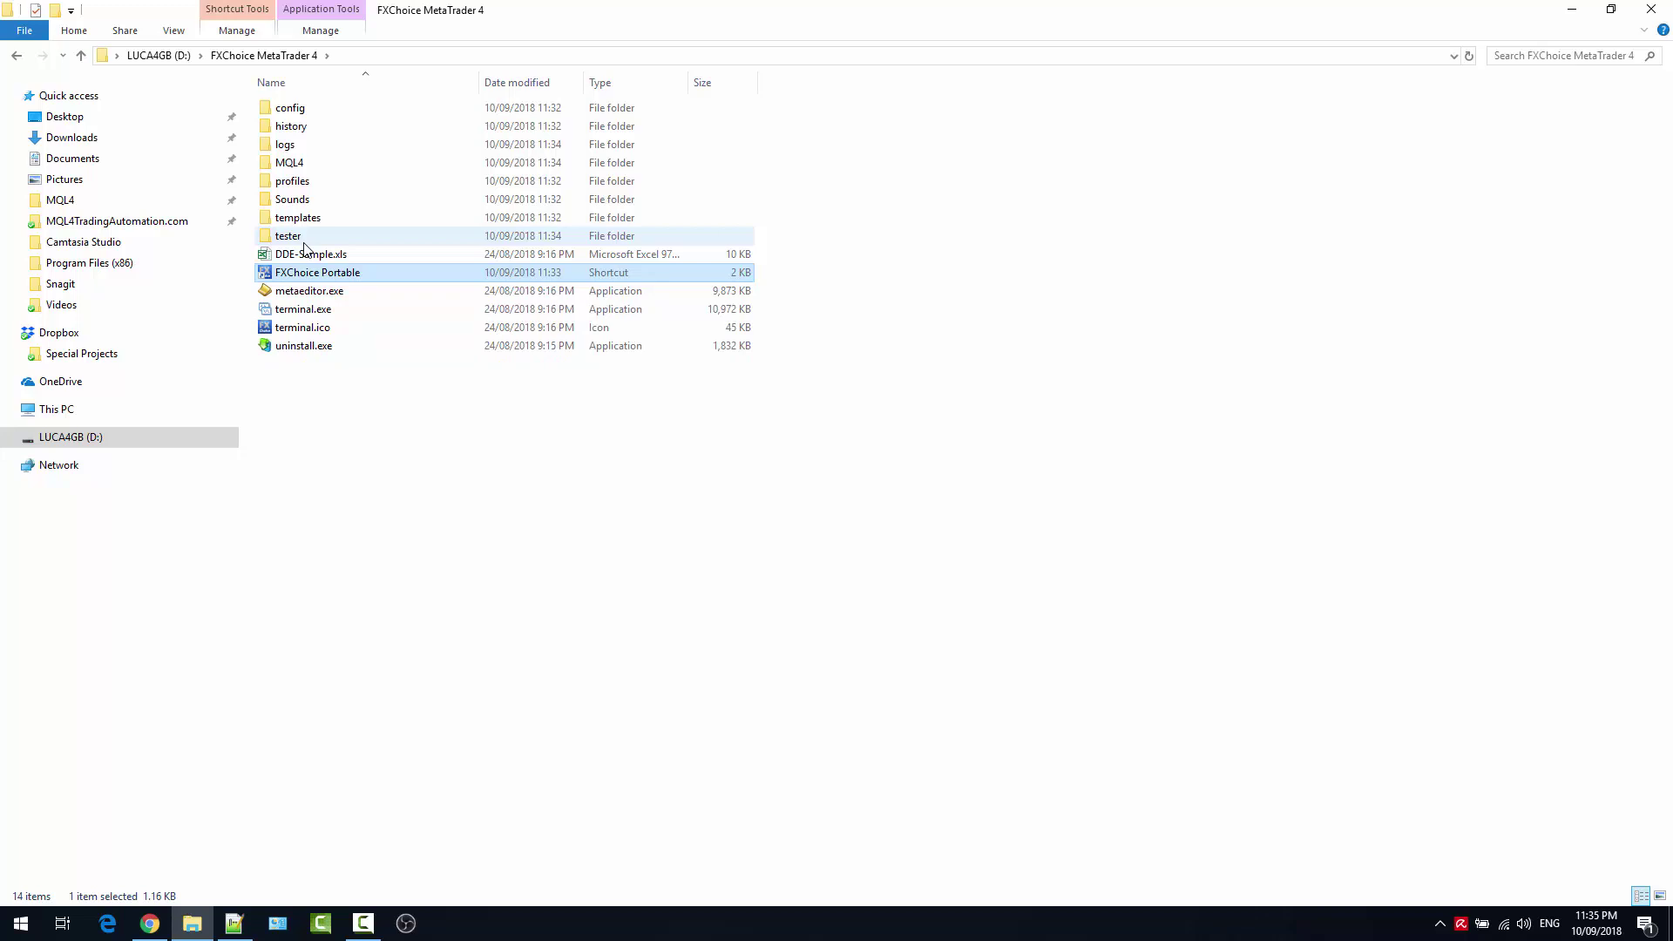
key("Return")
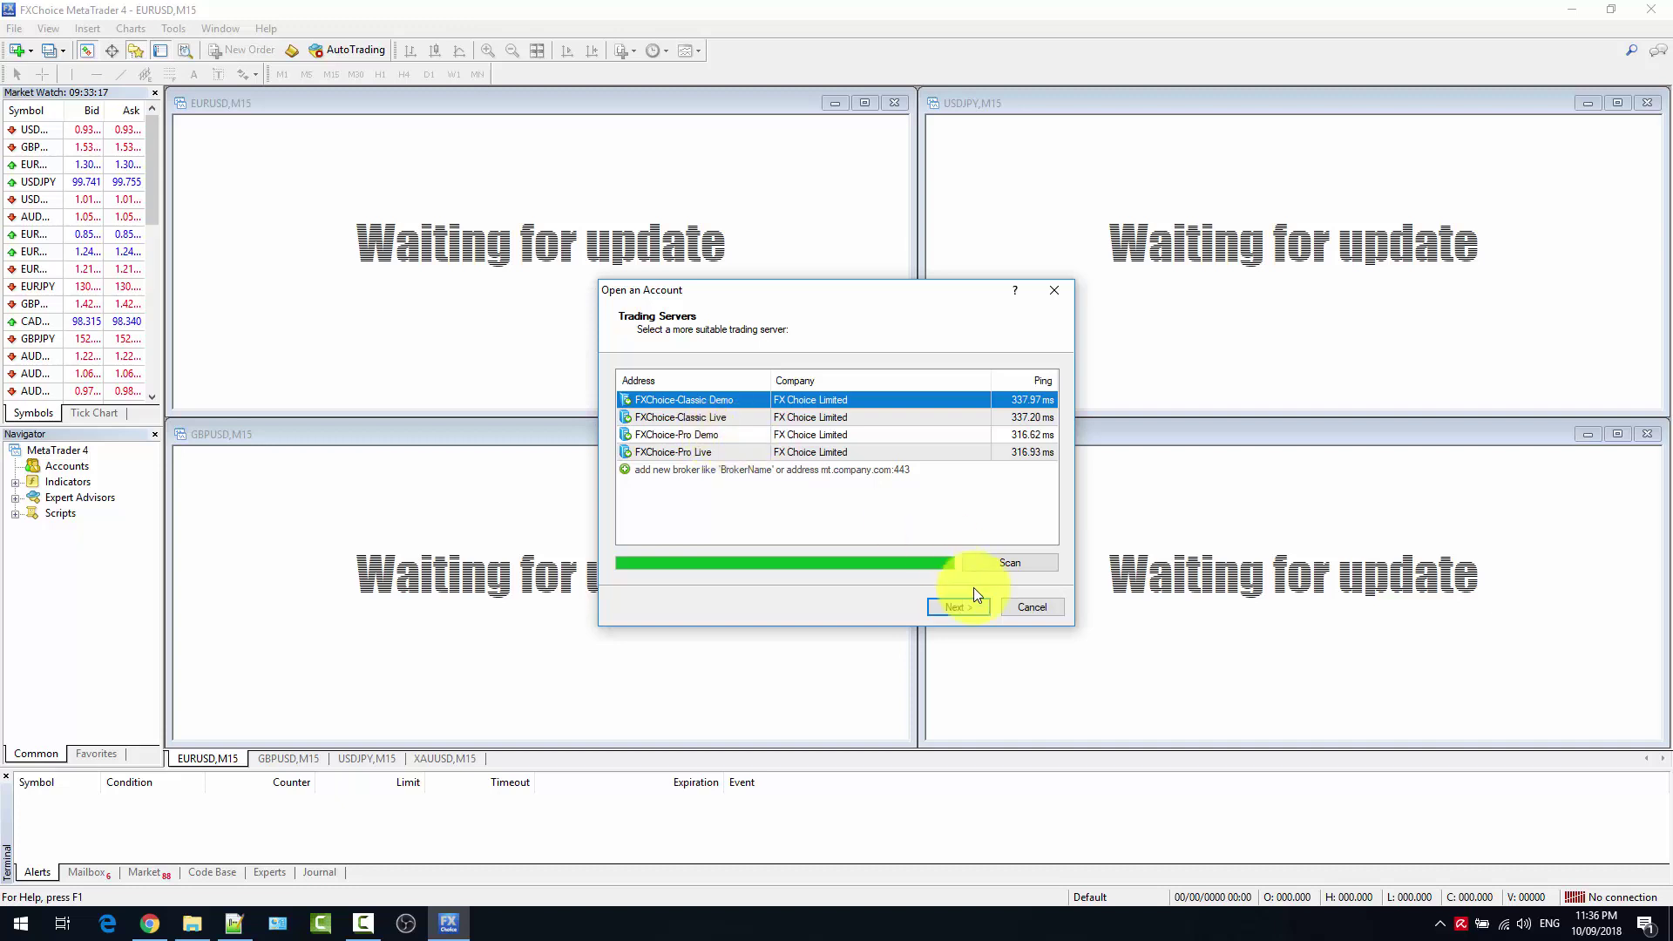
Cancel the Open an Account and Login dialogs, then confirm the data folder is on D:
left_click(1013, 607)
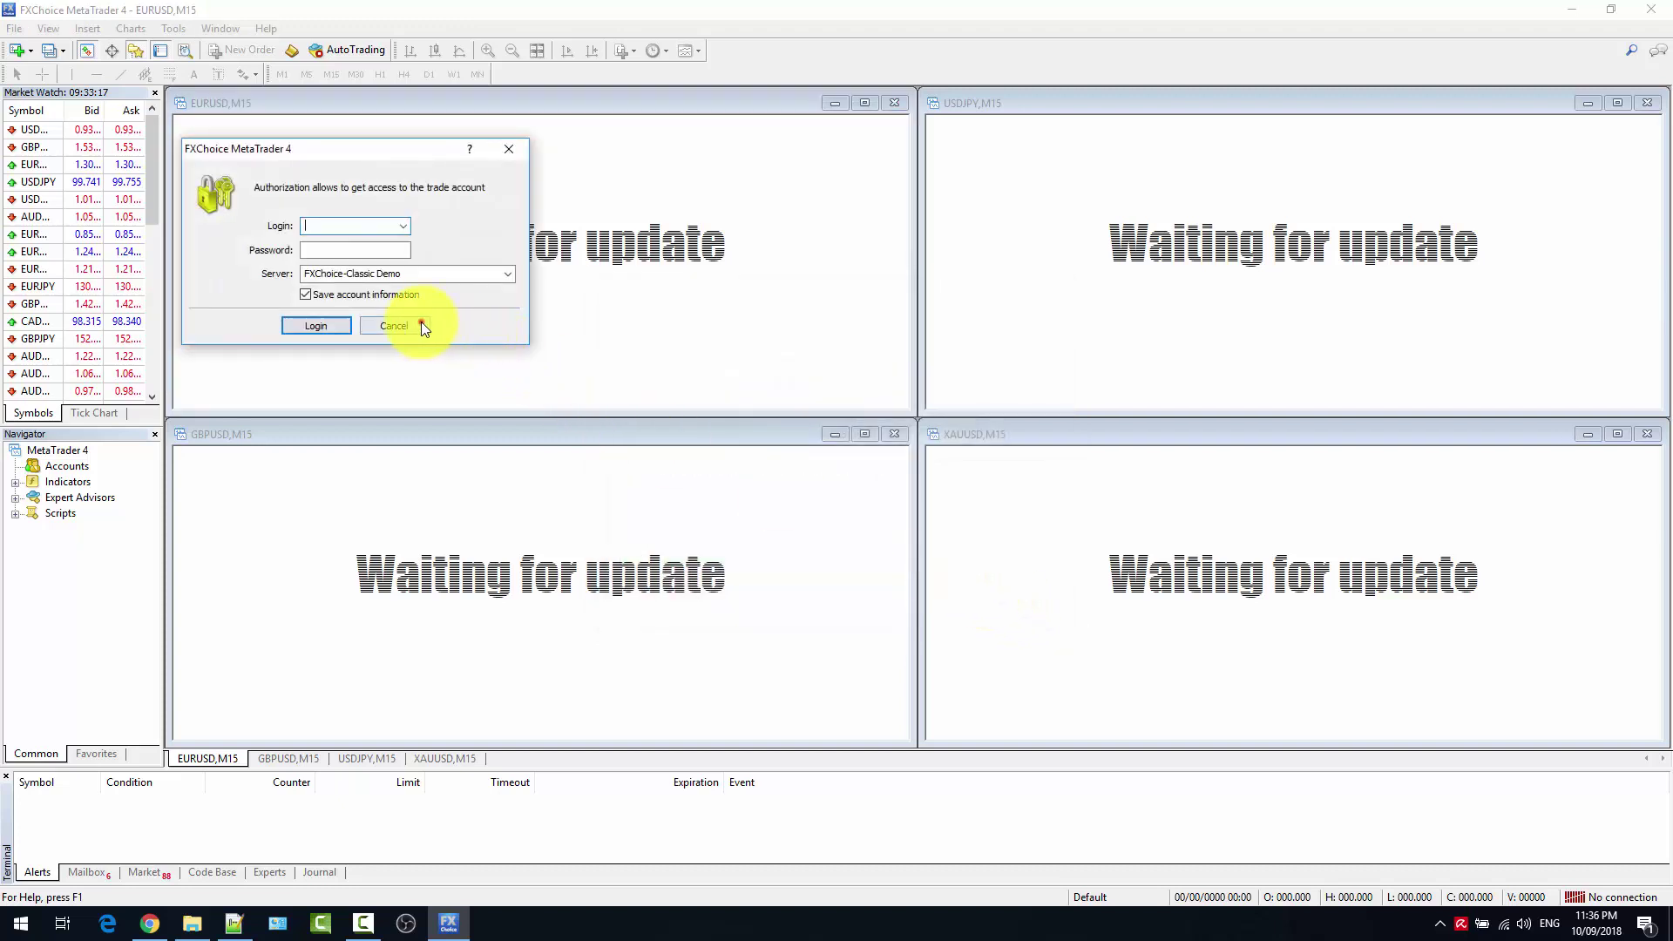
left_click(422, 324)
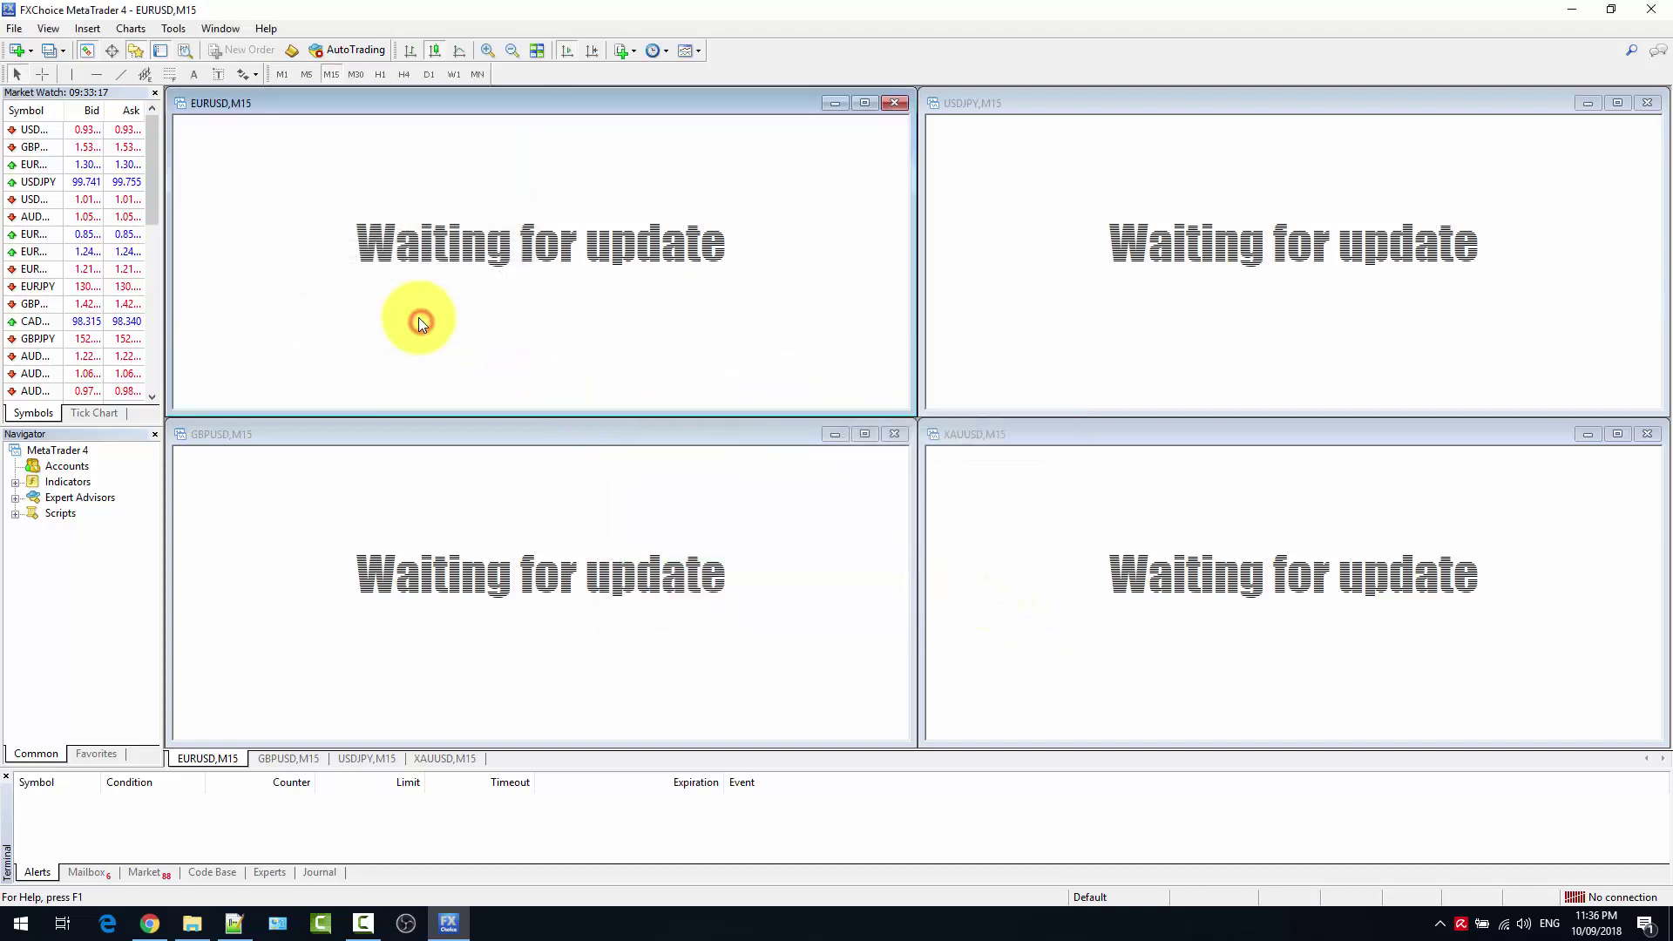
left_click(15, 29)
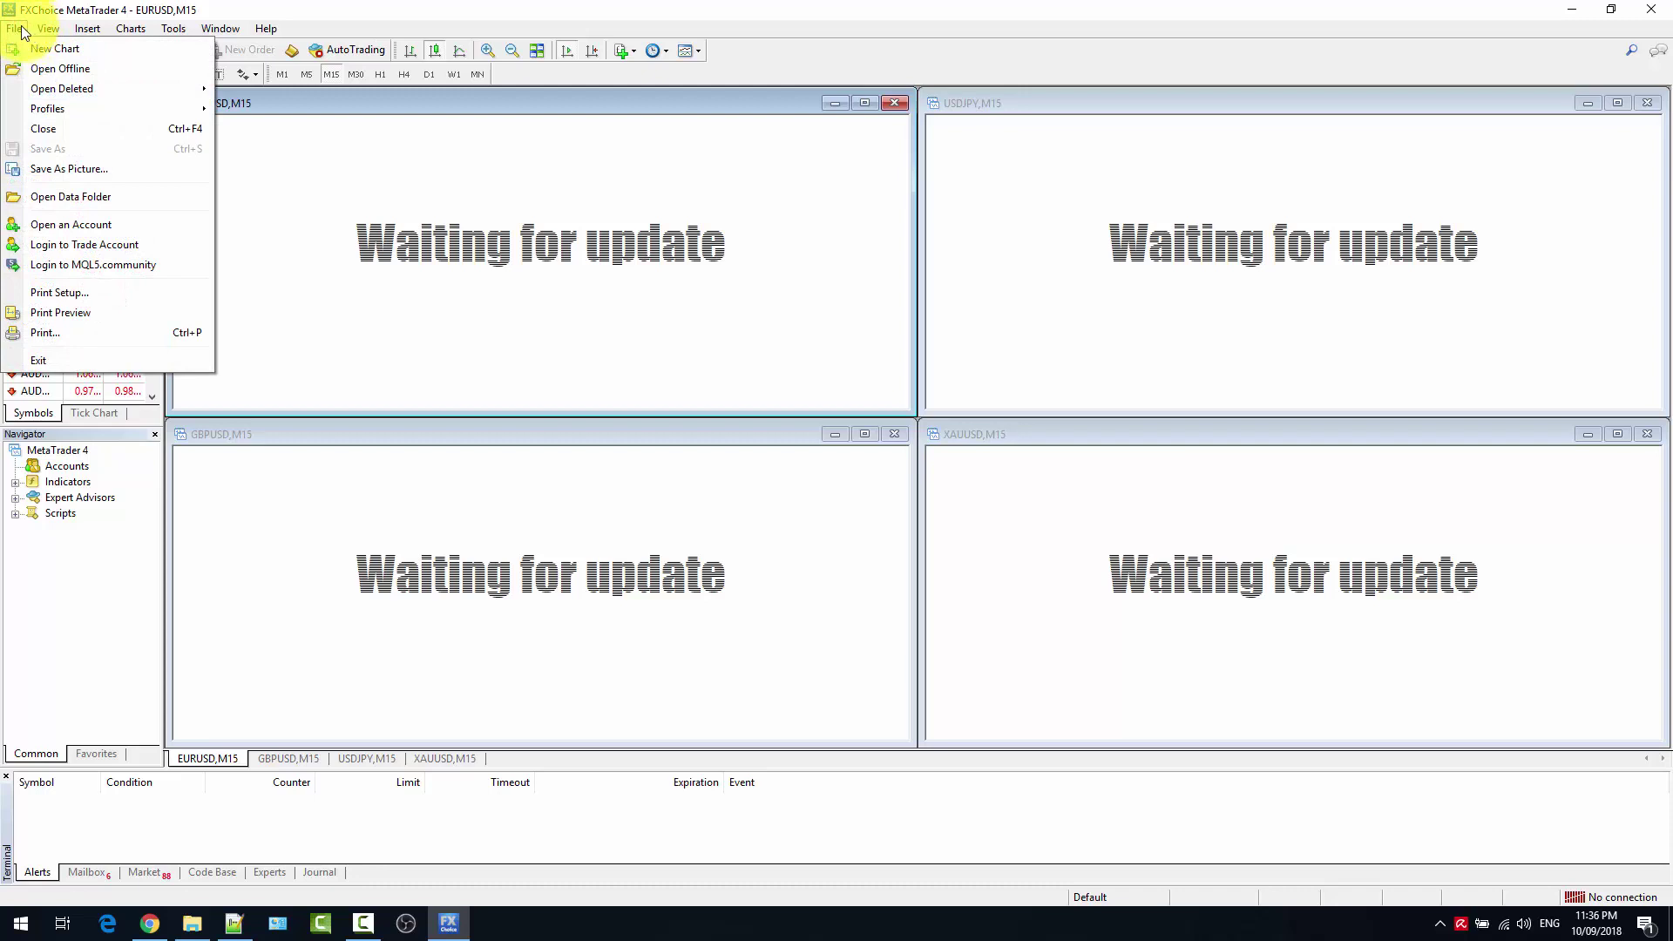
left_click(41, 197)
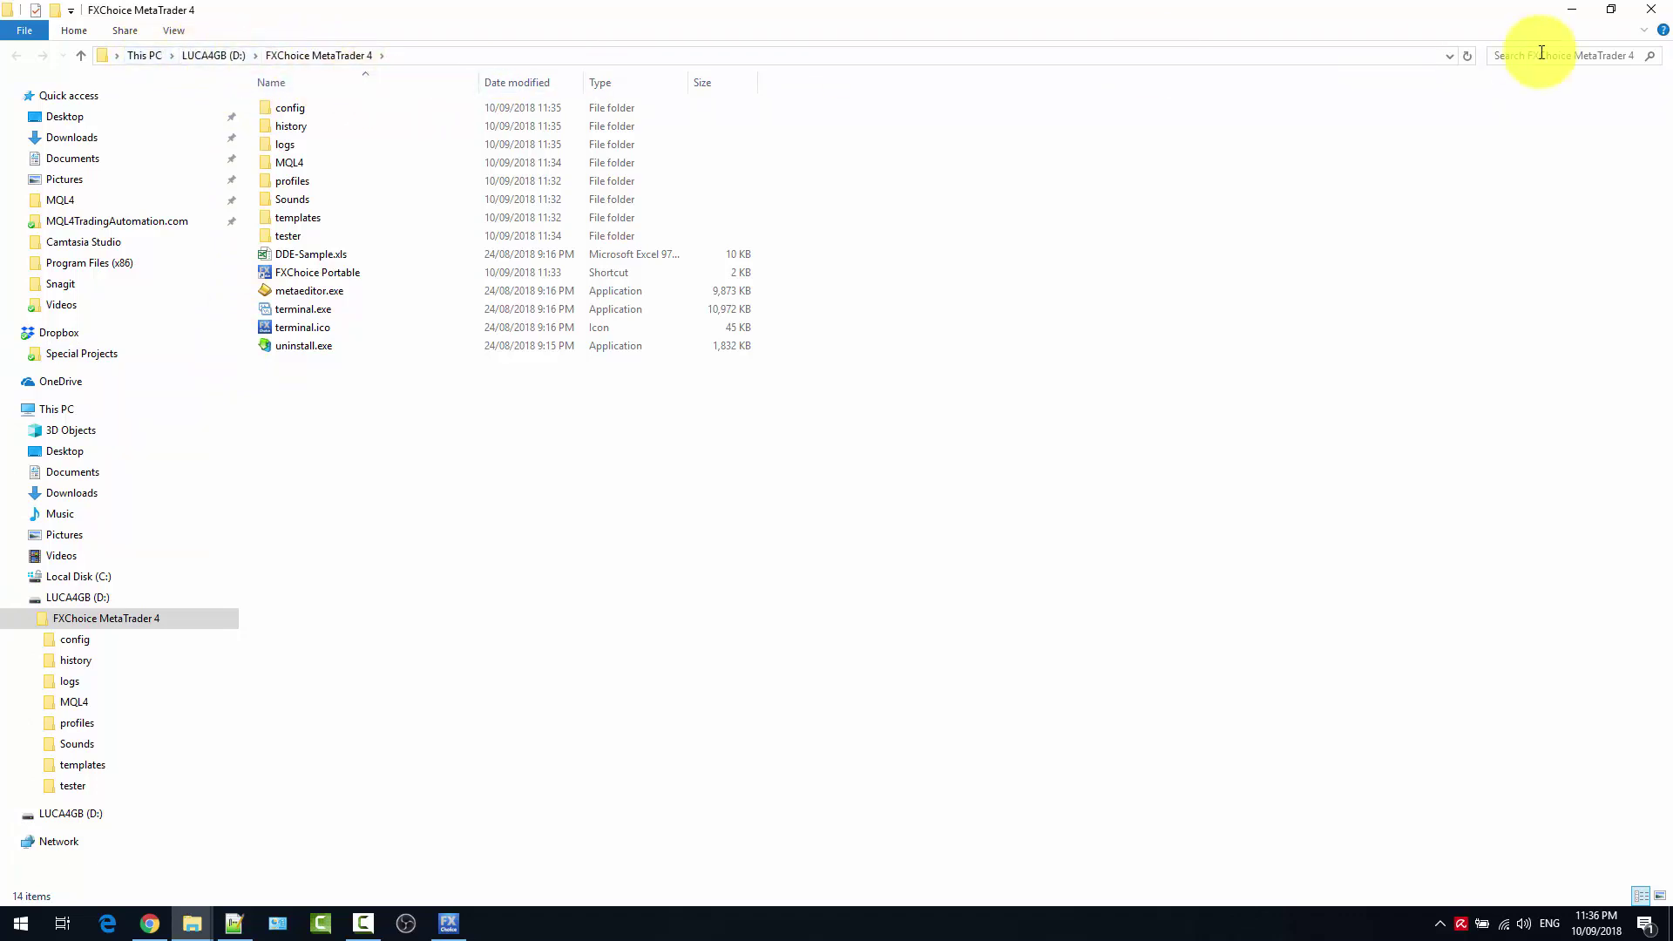
left_click(1650, 11)
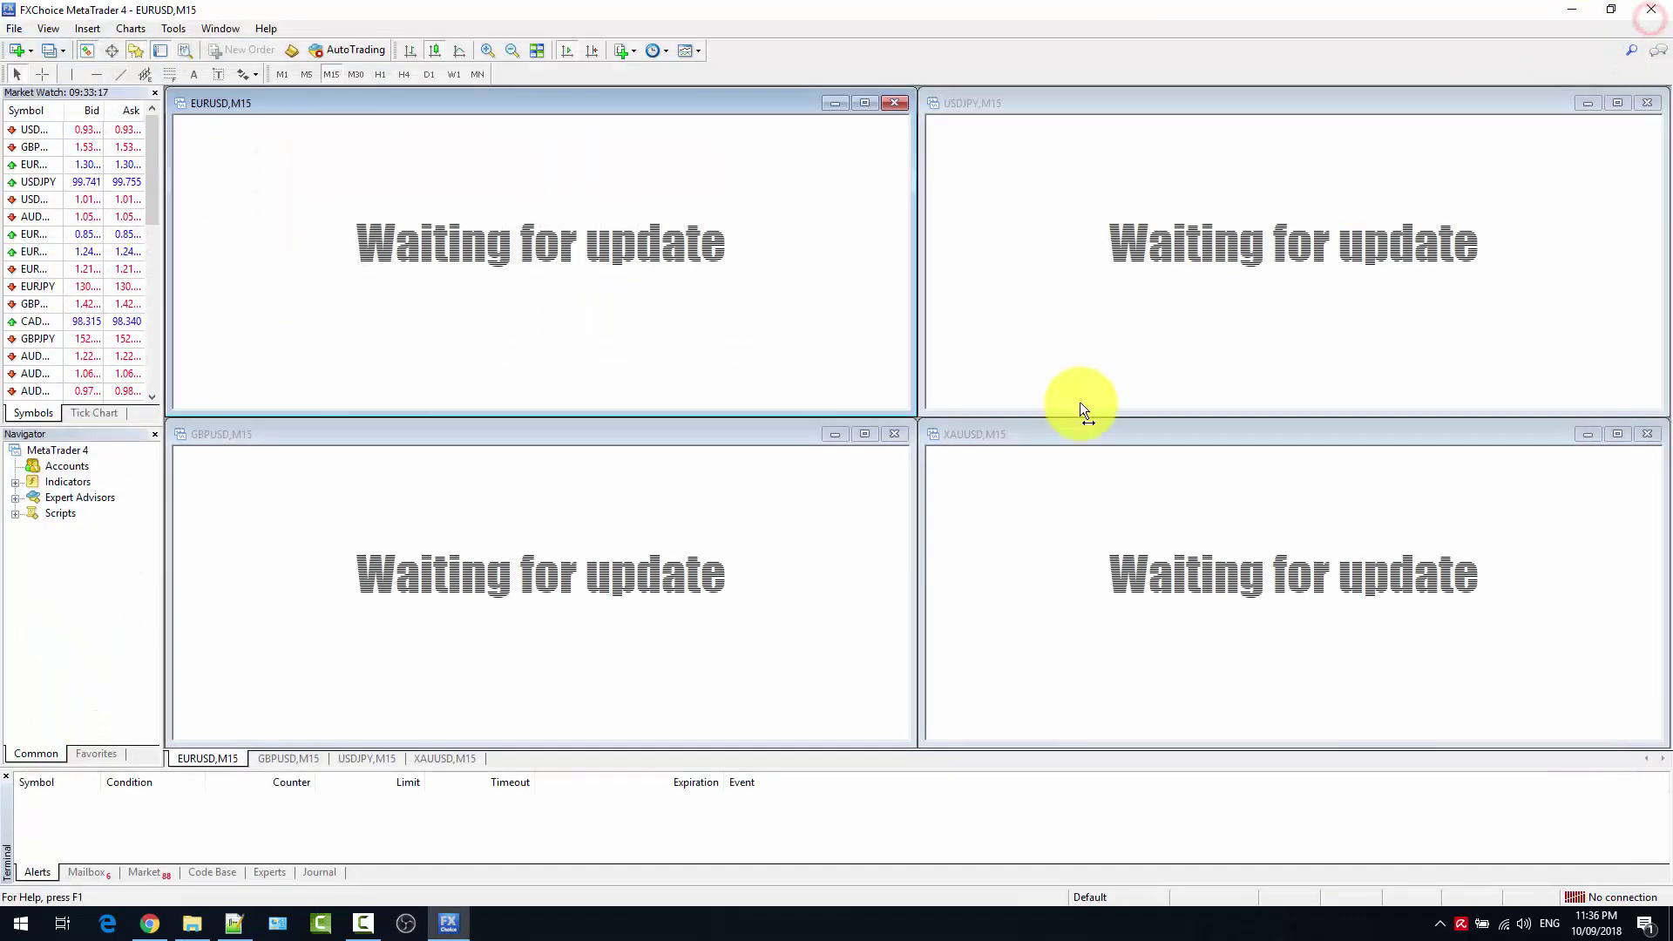